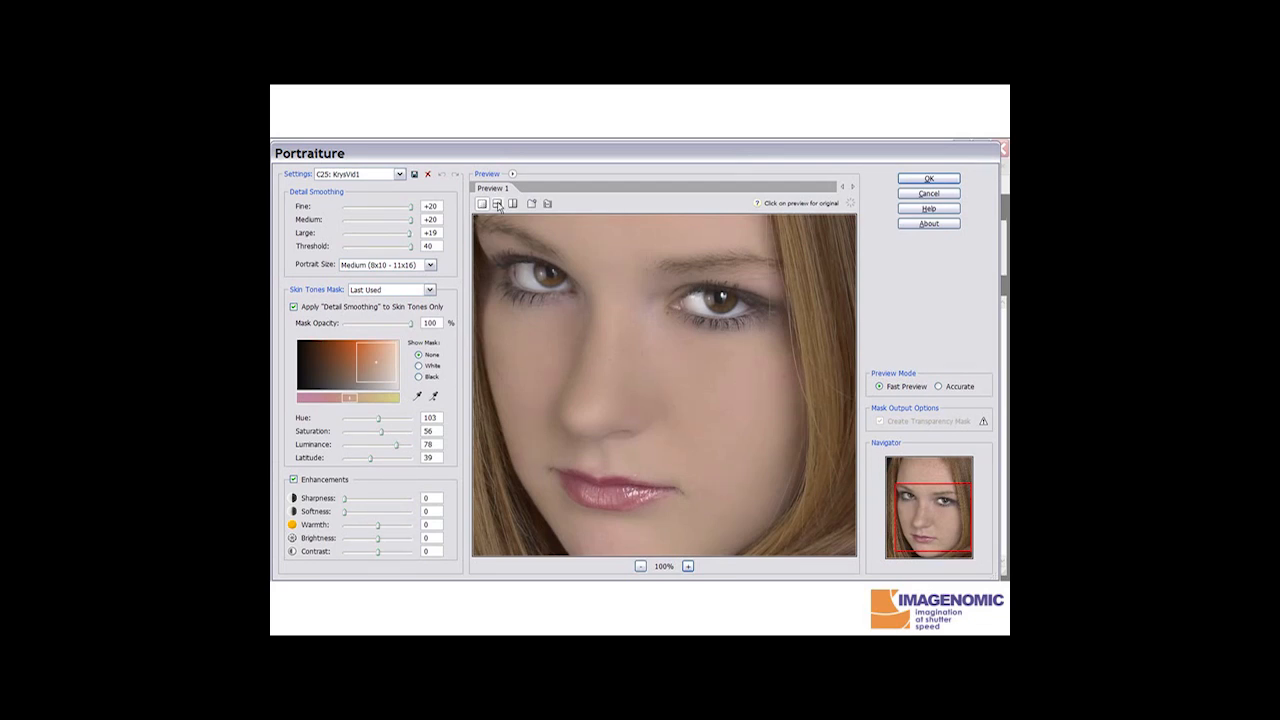
Step: Compare the original and filtered portrait in the horizontal and vertical split previews, and examine the face in single preview
left_click(497, 204)
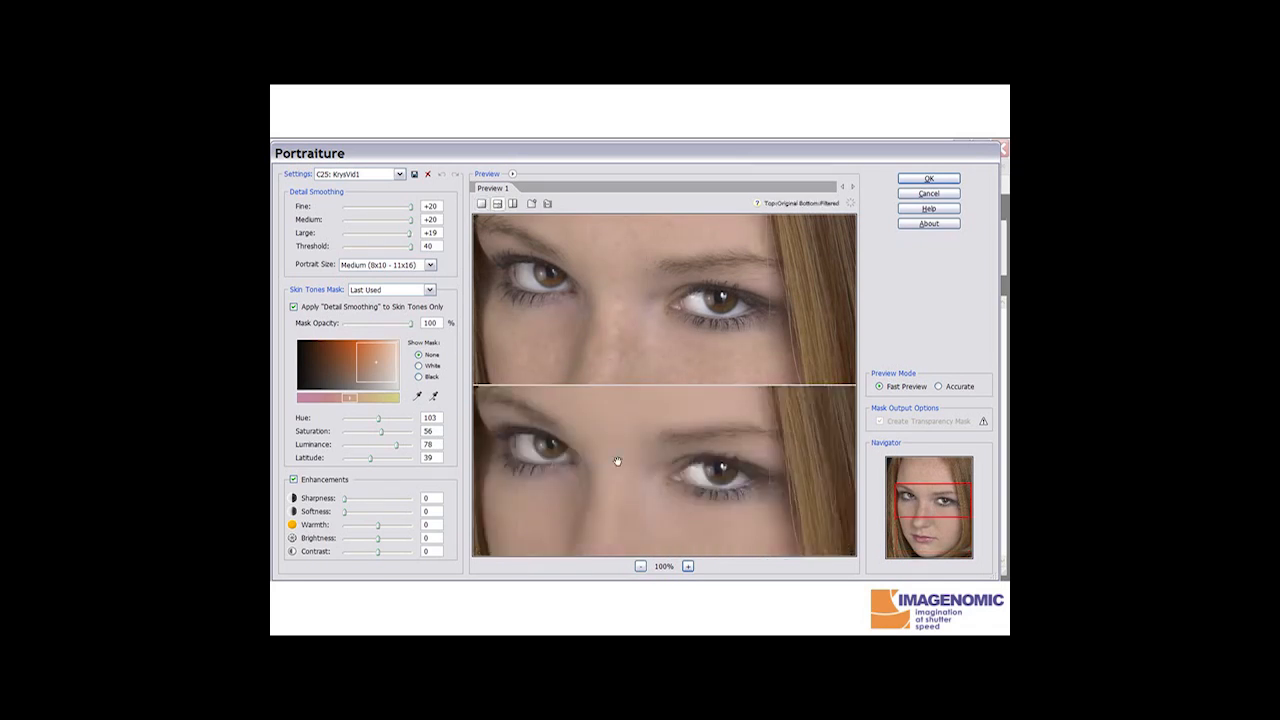
left_click(513, 204)
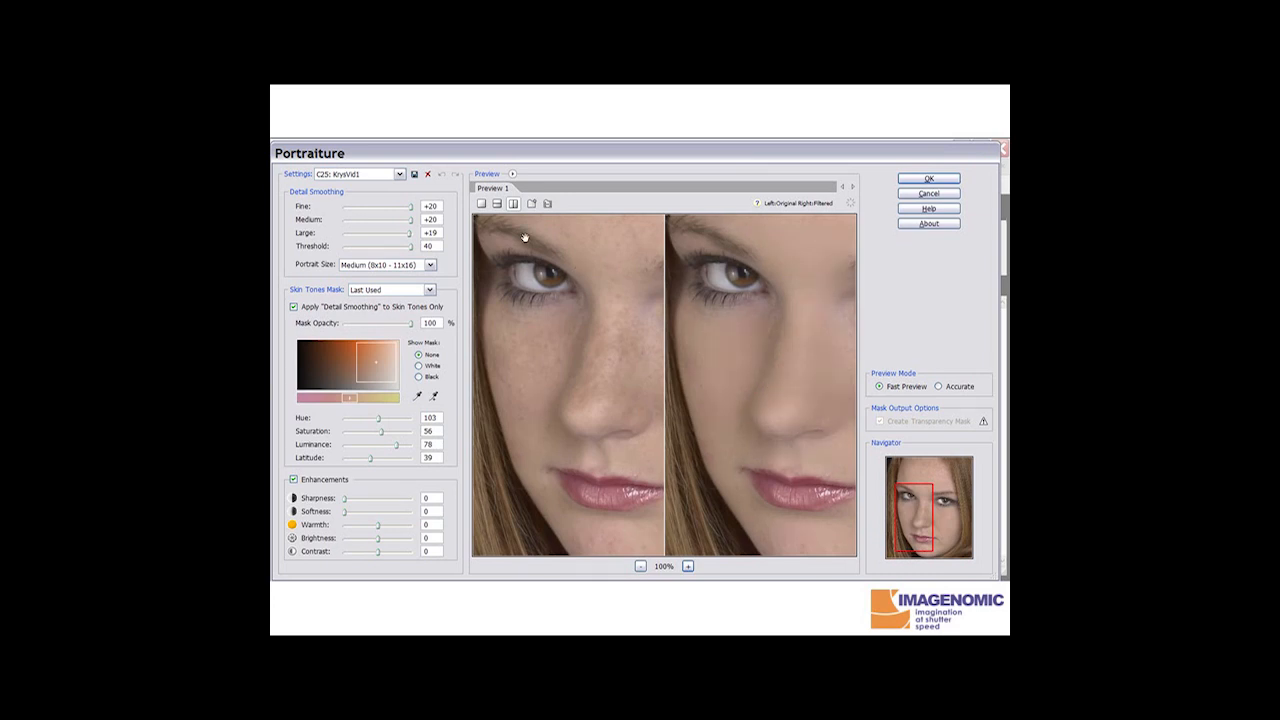
left_click(498, 204)
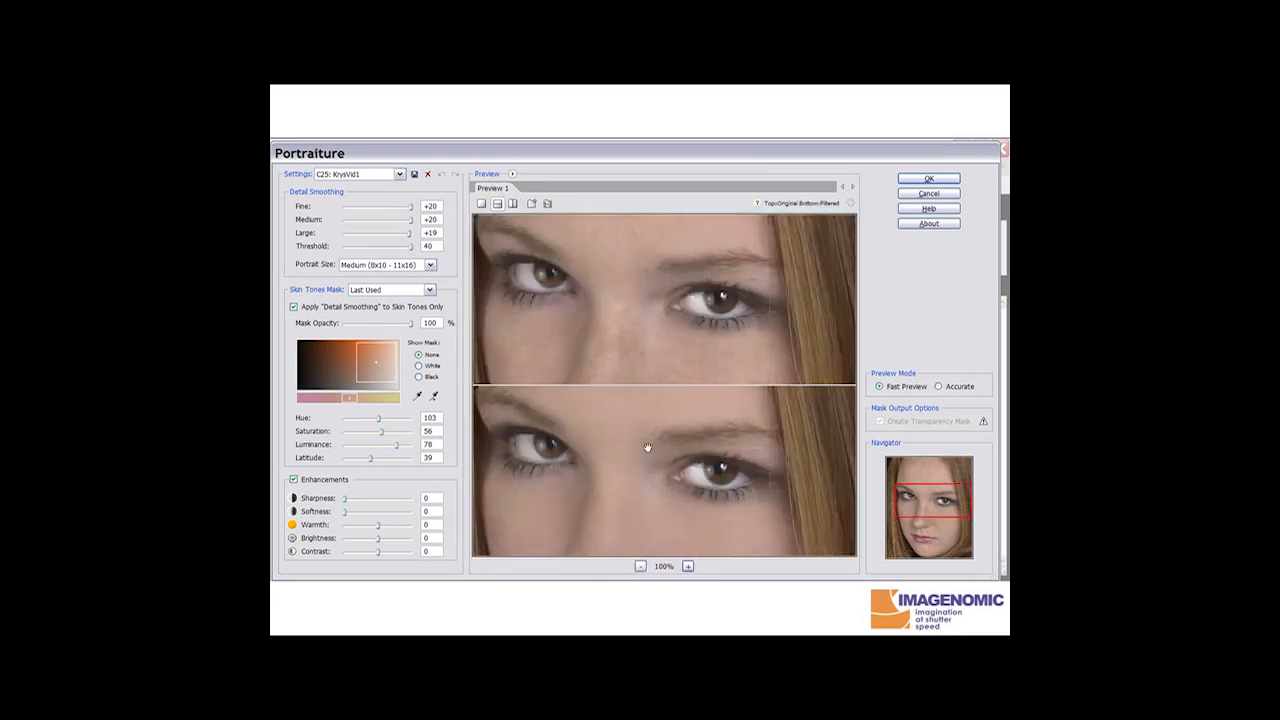
left_click(617, 481)
left_click(481, 204)
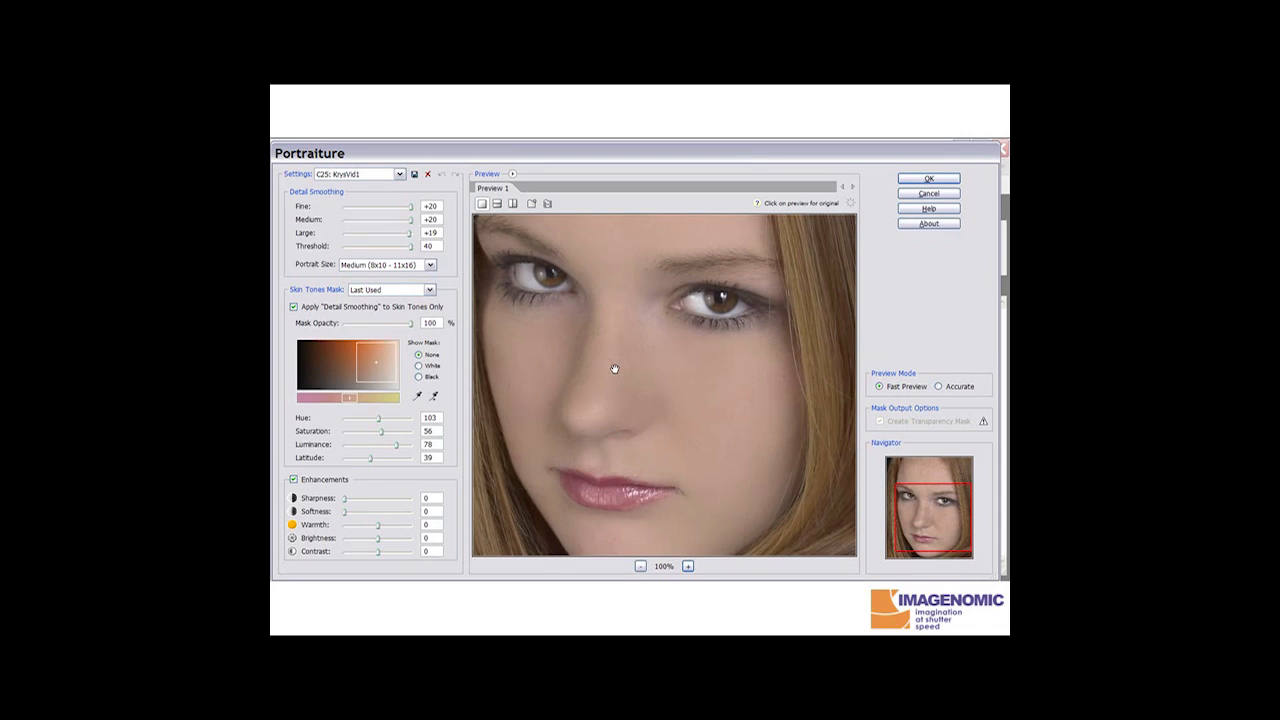
left_click_drag(614, 369, 663, 366)
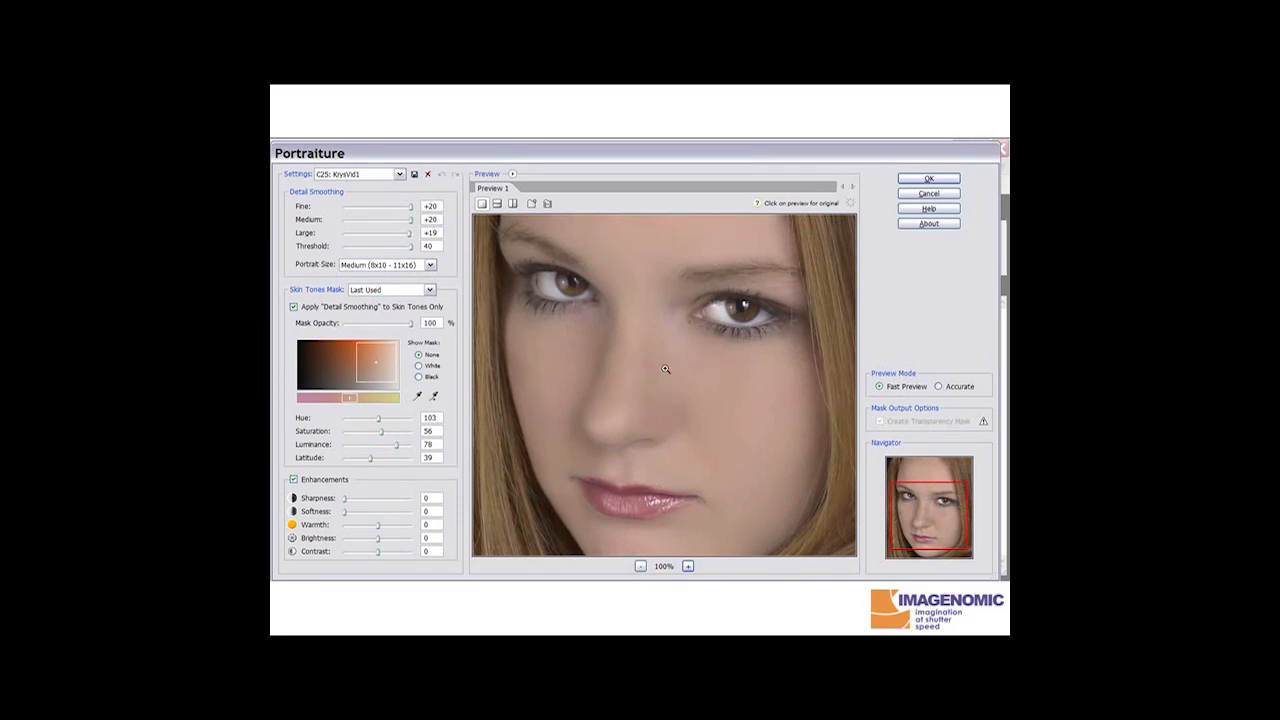
mouse_move(665, 369)
left_mouse_down()
mouse_move(637, 369)
mouse_move(687, 369)
mouse_move(662, 368)
left_mouse_up()
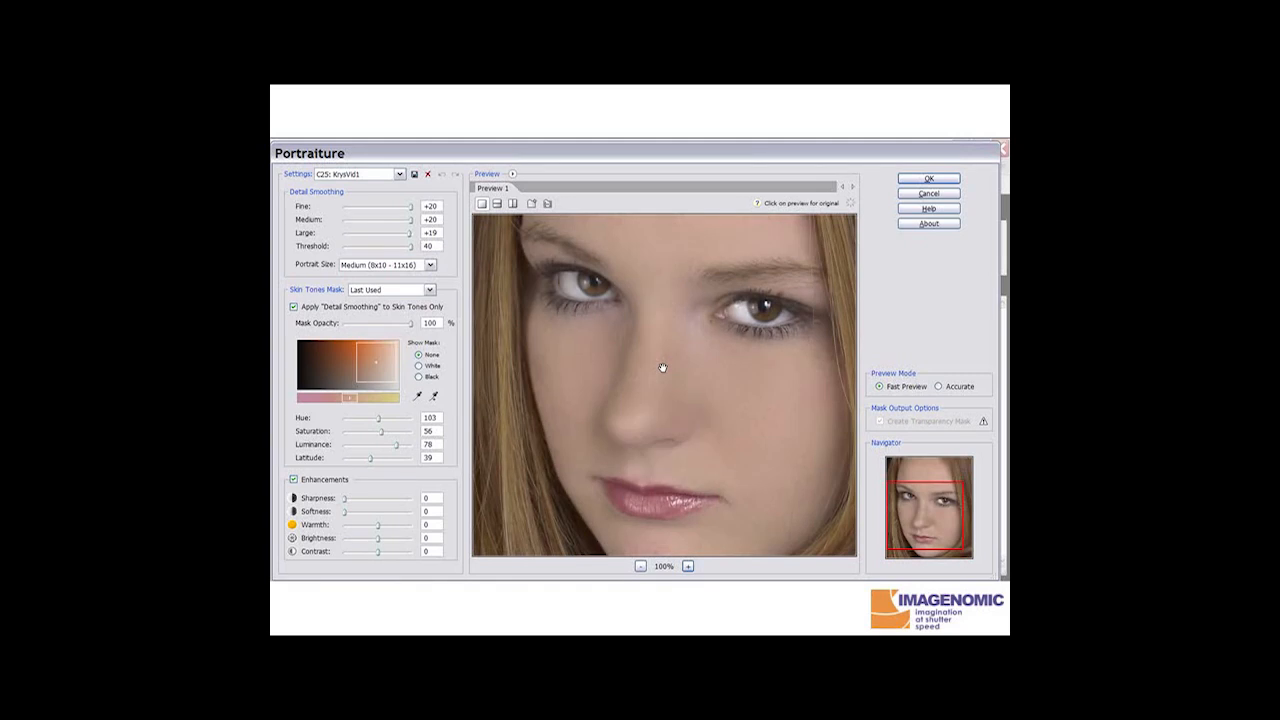
mouse_move(662, 368)
left_mouse_down()
mouse_move(662, 324)
mouse_move(662, 487)
mouse_move(662, 333)
left_mouse_up()
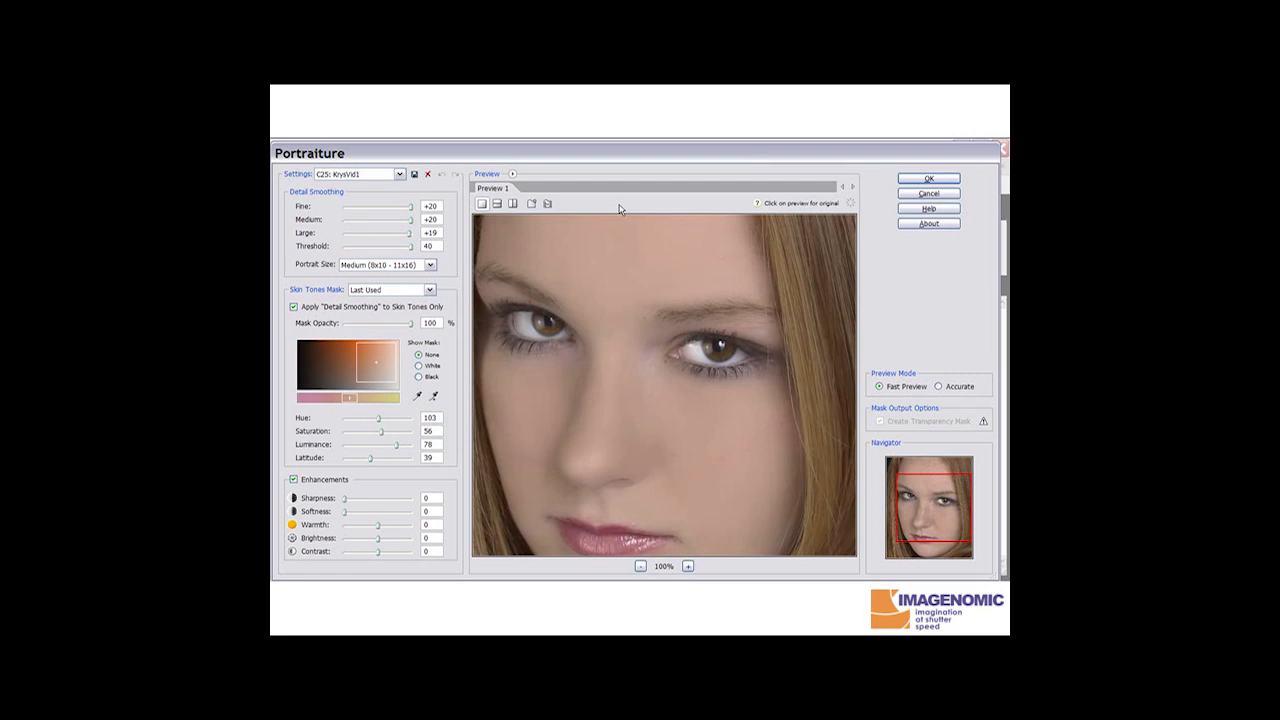
Step: Save the current filter settings as a custom preset named test, leaving out the Enhancements sub-set
left_click(400, 175)
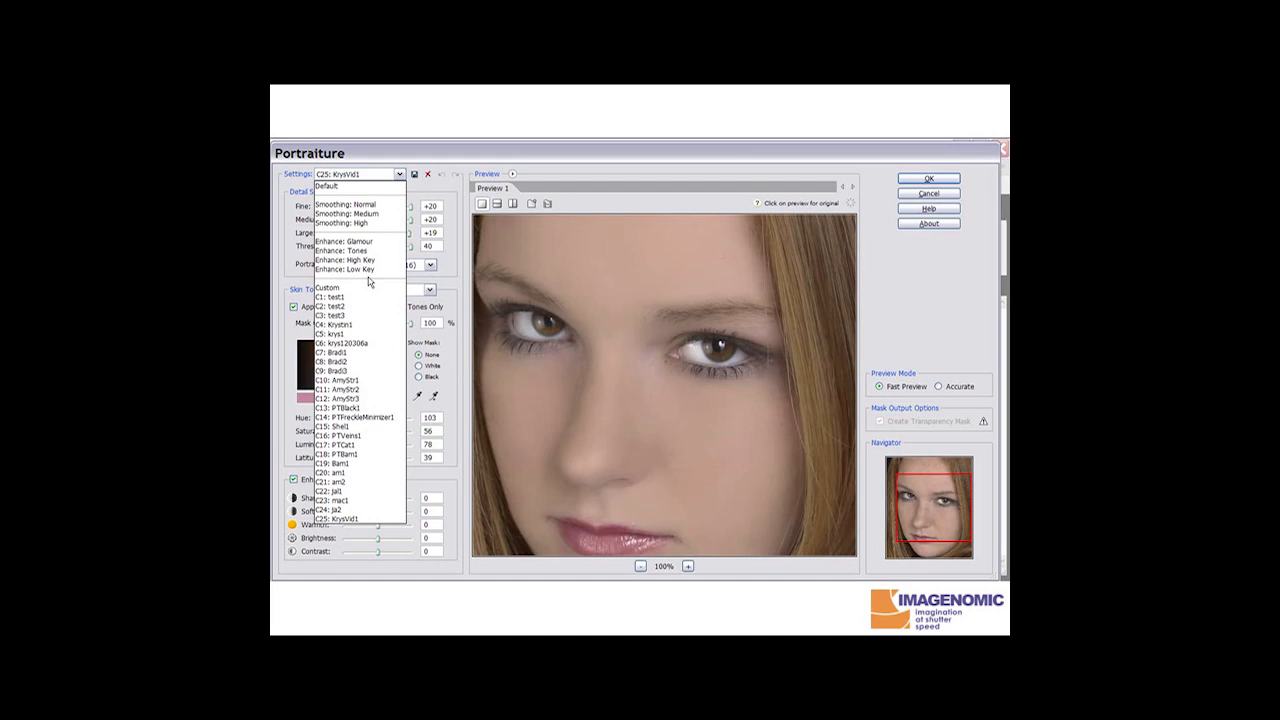
left_click(445, 285)
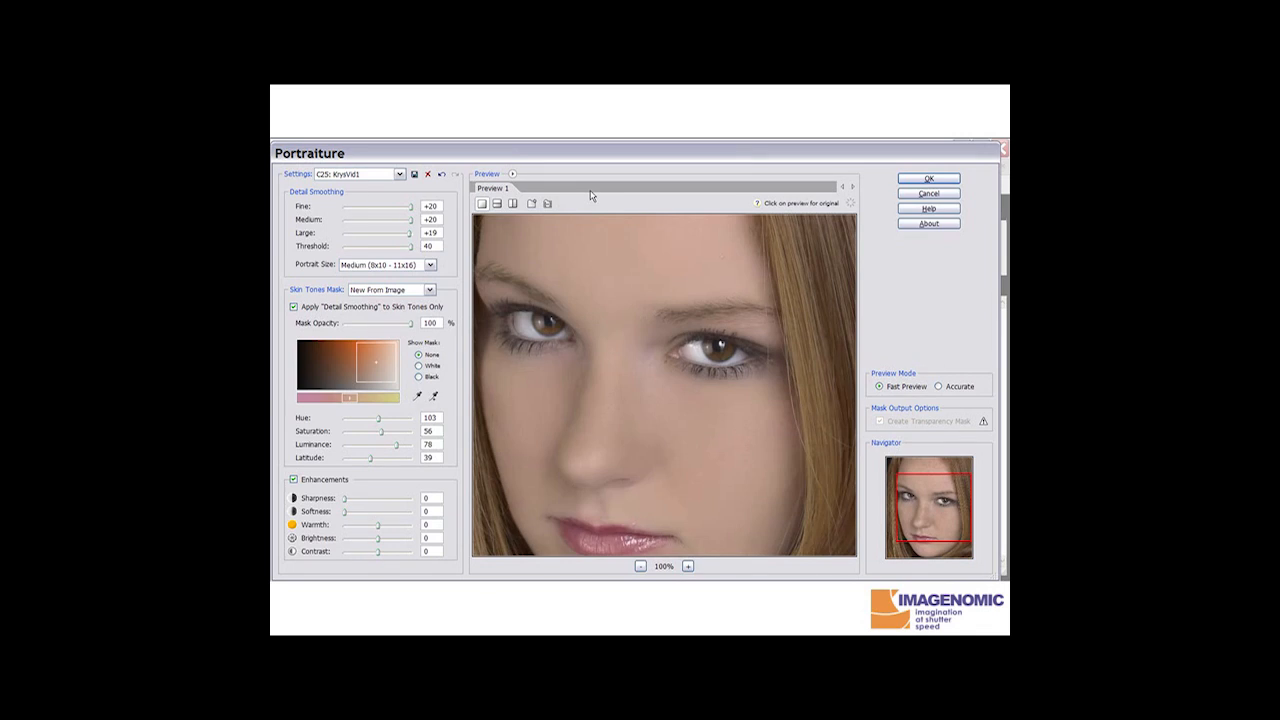
left_click(414, 174)
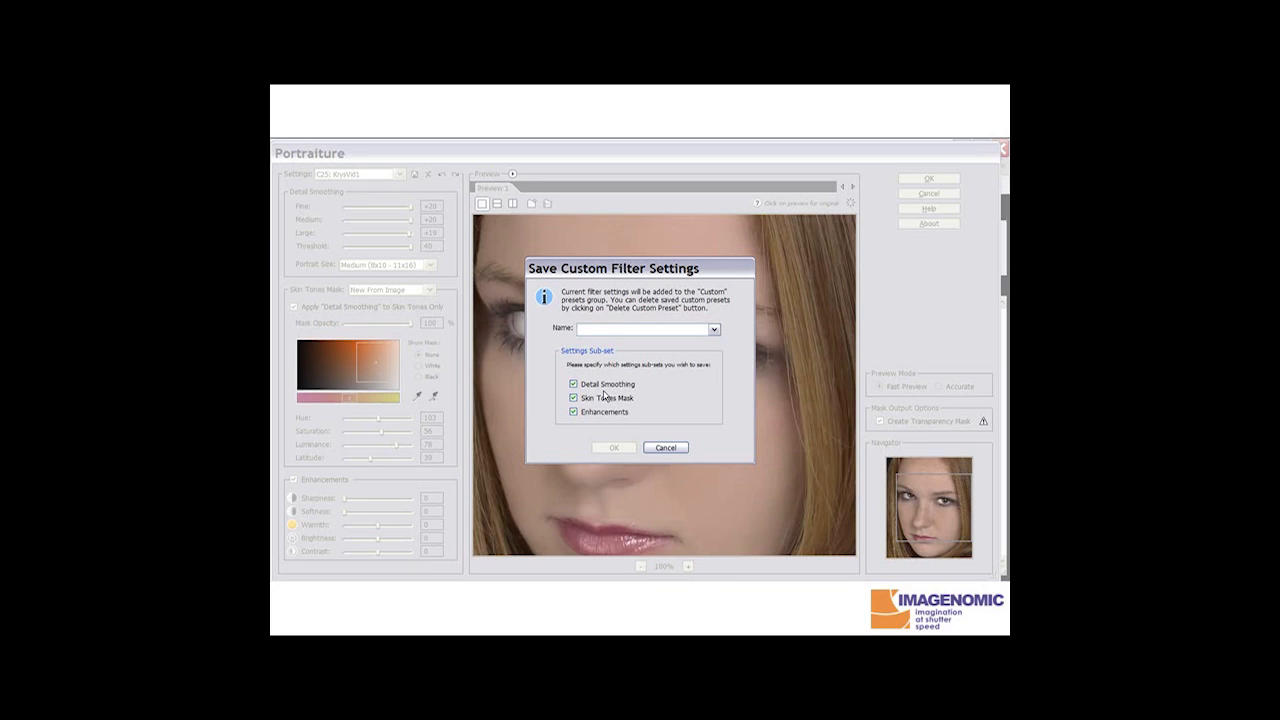
left_click(573, 413)
left_click(597, 330)
type("test")
left_click(612, 447)
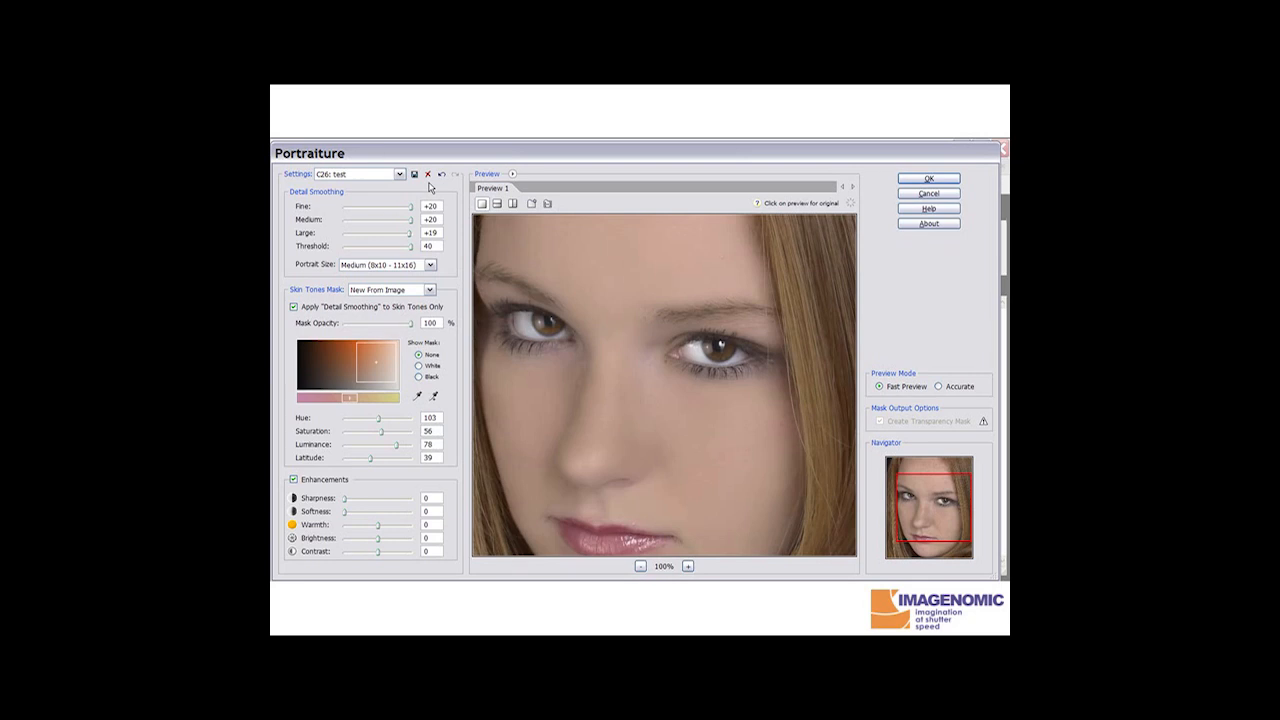
Step: Load the built-in Smoothing: Normal preset
left_click(399, 174)
left_click(379, 208)
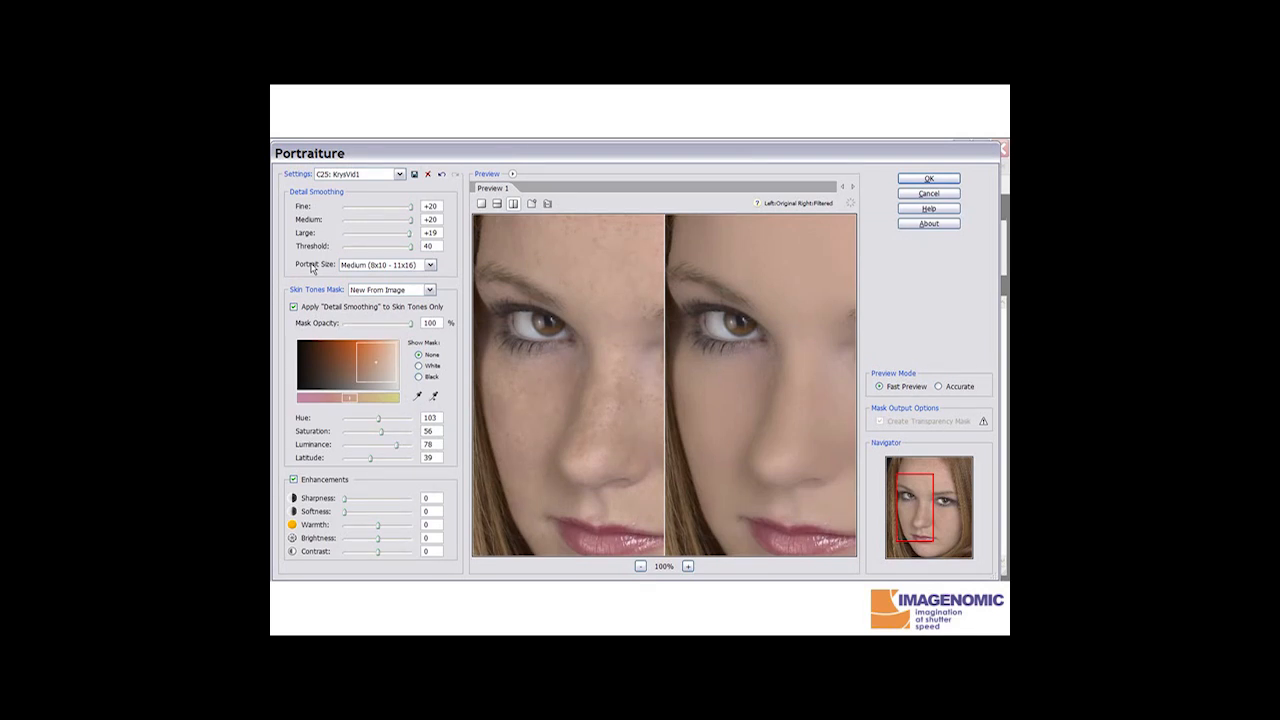
Step: Try the Detail Smoothing range, ending with Fine, Medium and Large at +20 and Threshold at 40
mouse_move(410, 207)
left_mouse_down()
mouse_move(338, 207)
mouse_move(430, 217)
left_mouse_up()
left_click_drag(410, 221, 345, 224)
mouse_move(346, 223)
left_mouse_down()
mouse_move(416, 227)
mouse_move(343, 240)
left_mouse_up()
left_click_drag(344, 239, 446, 235)
left_click_drag(410, 246, 336, 258)
left_click_drag(344, 247, 430, 246)
Step: Try the Auto Detect, Small and Medium portrait sizes, ending on Large (11x16 and larger)
left_click(430, 265)
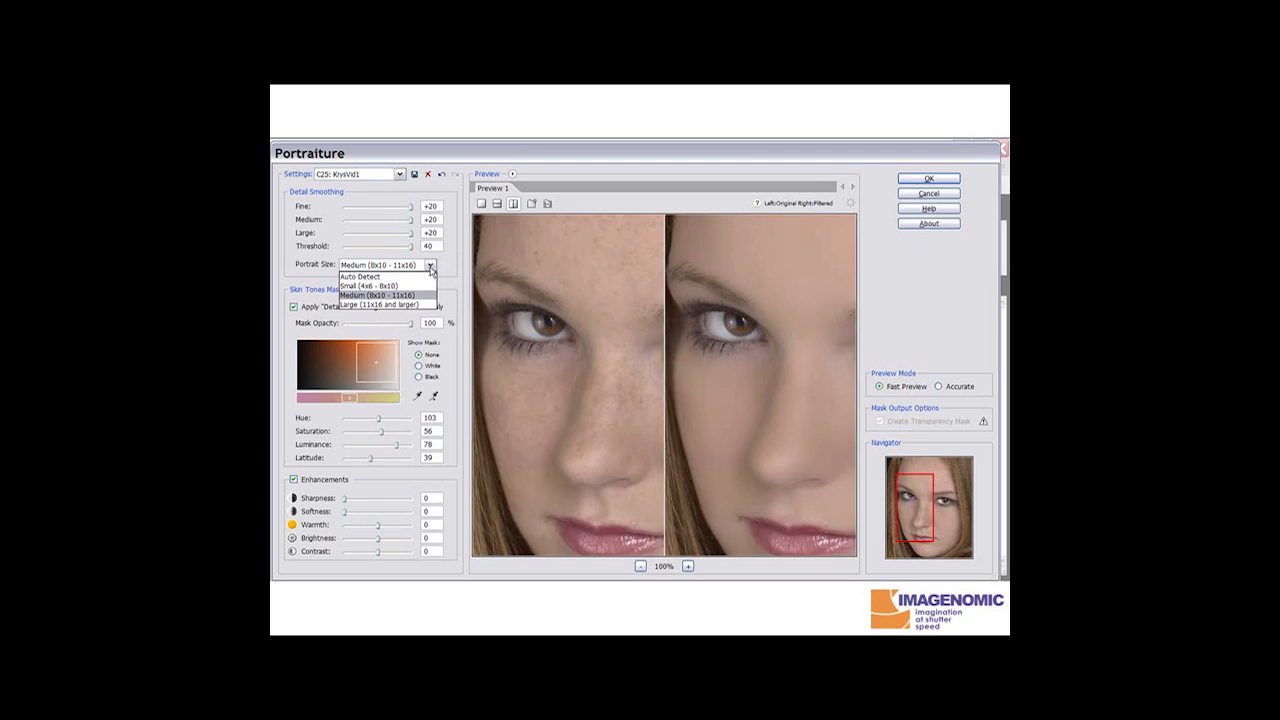
left_click(403, 277)
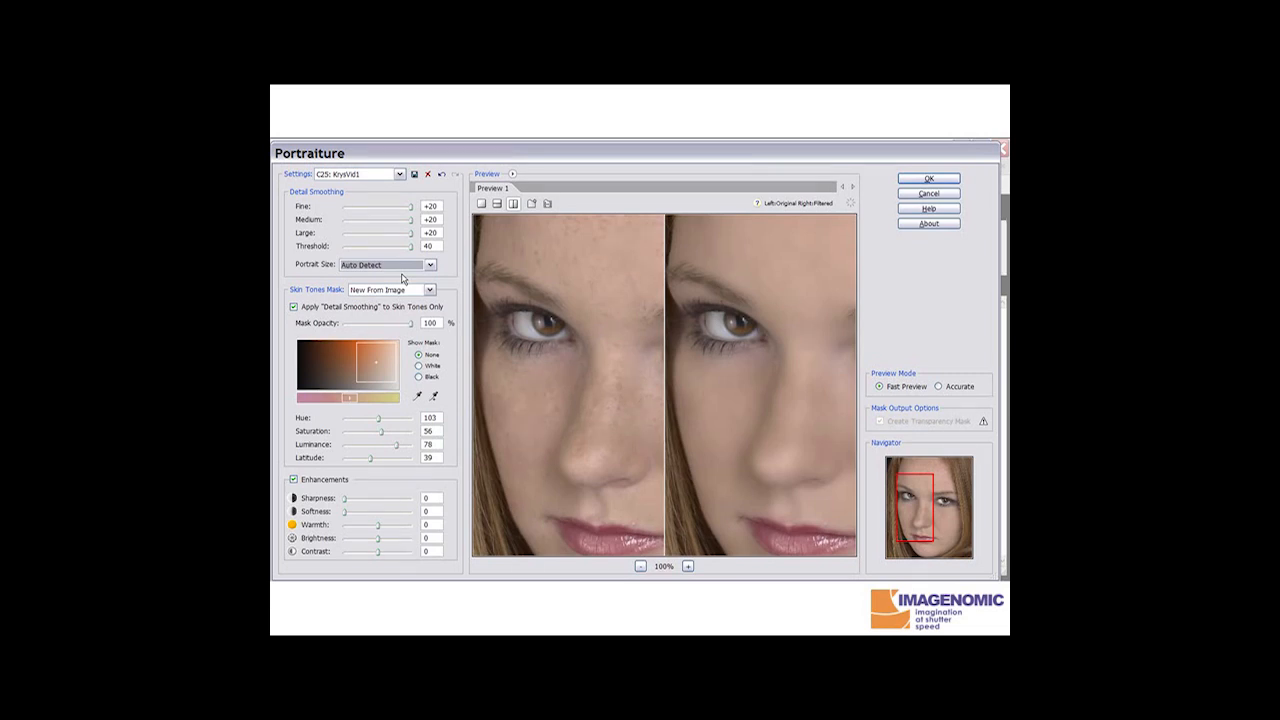
left_click(429, 266)
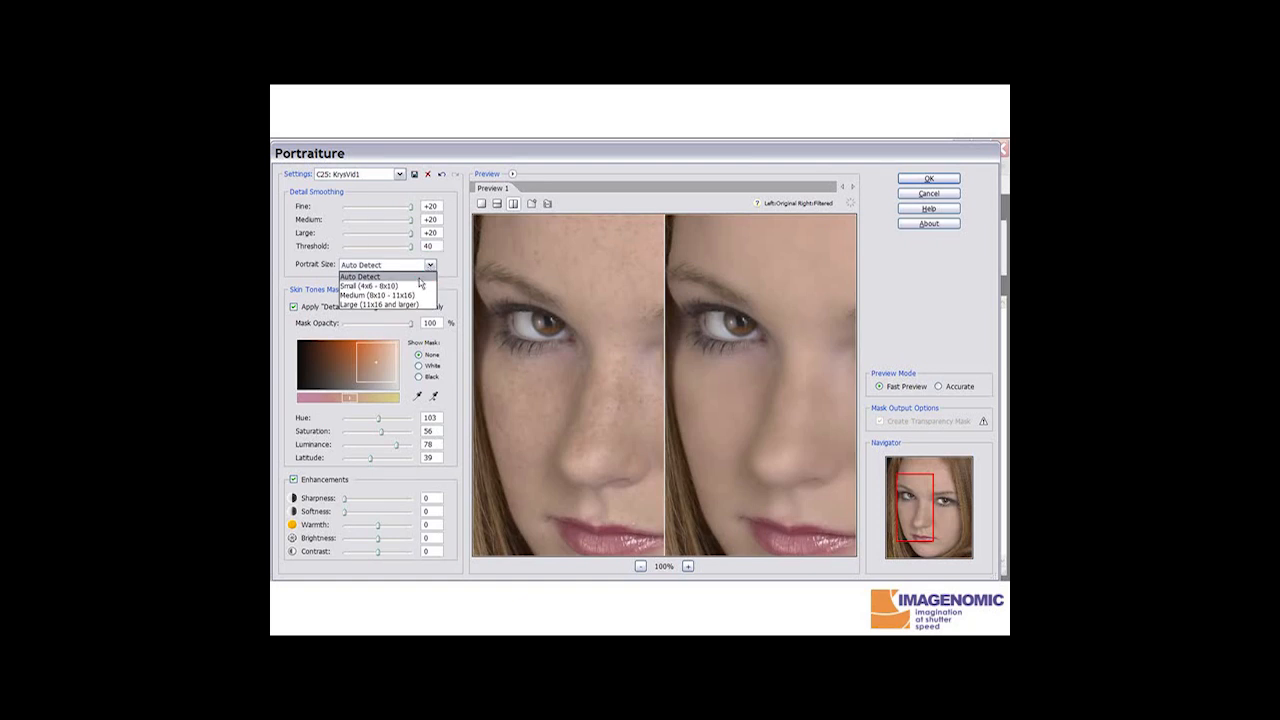
left_click(415, 286)
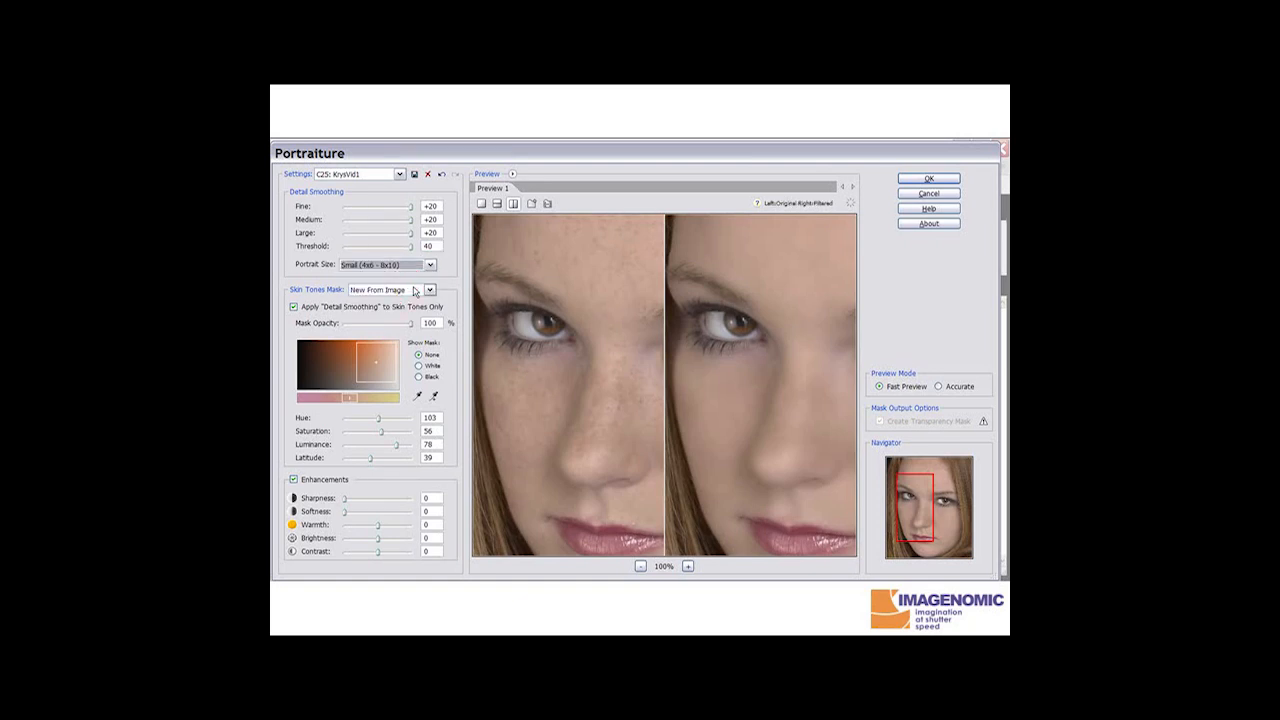
left_click(430, 265)
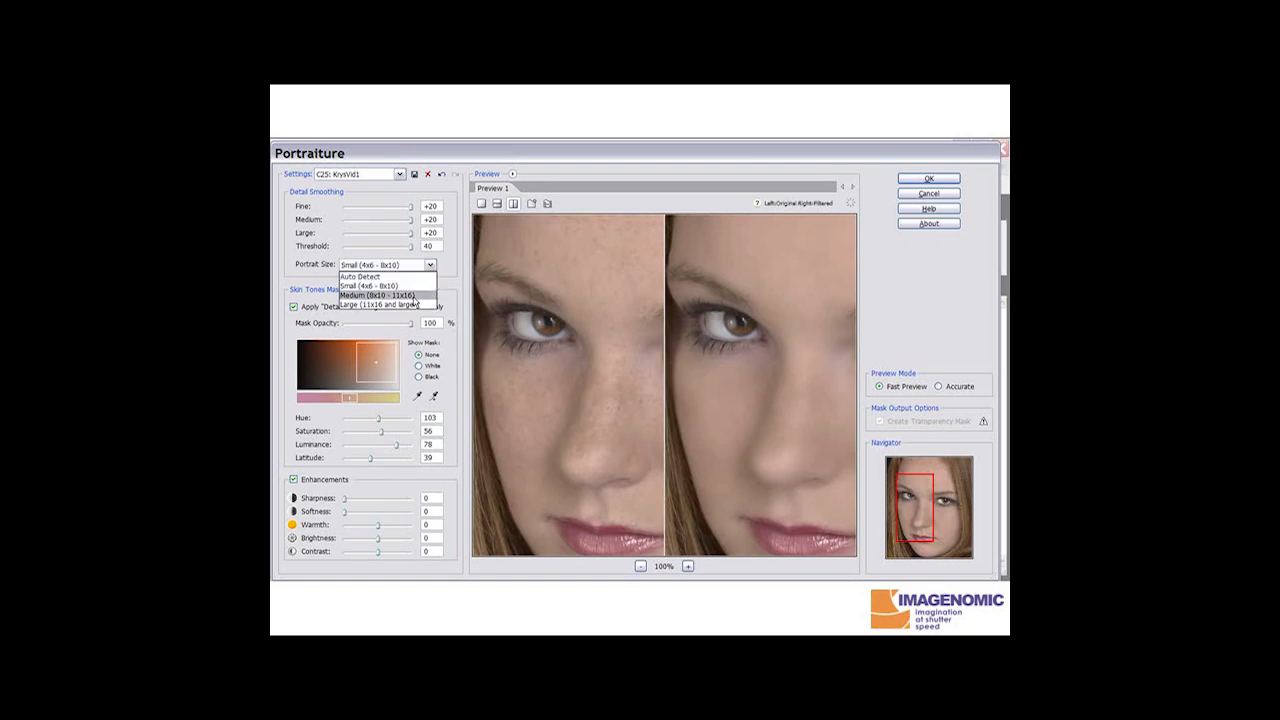
left_click(416, 297)
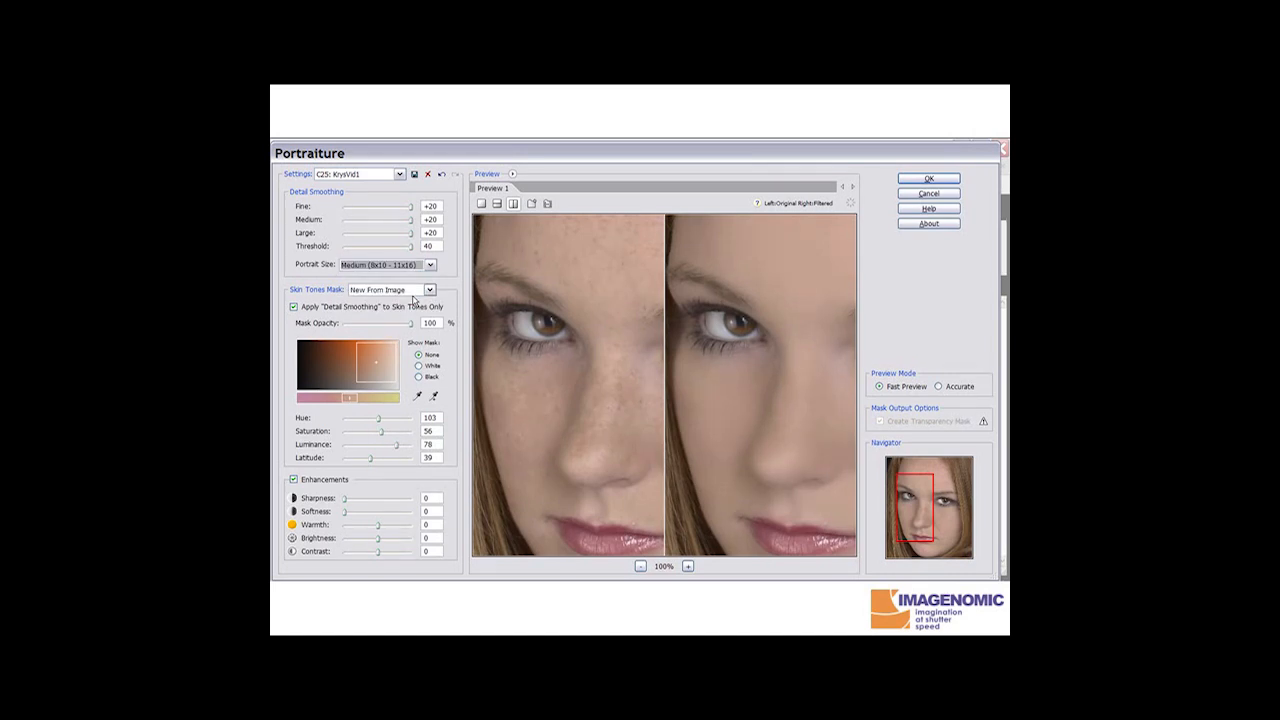
left_click(430, 265)
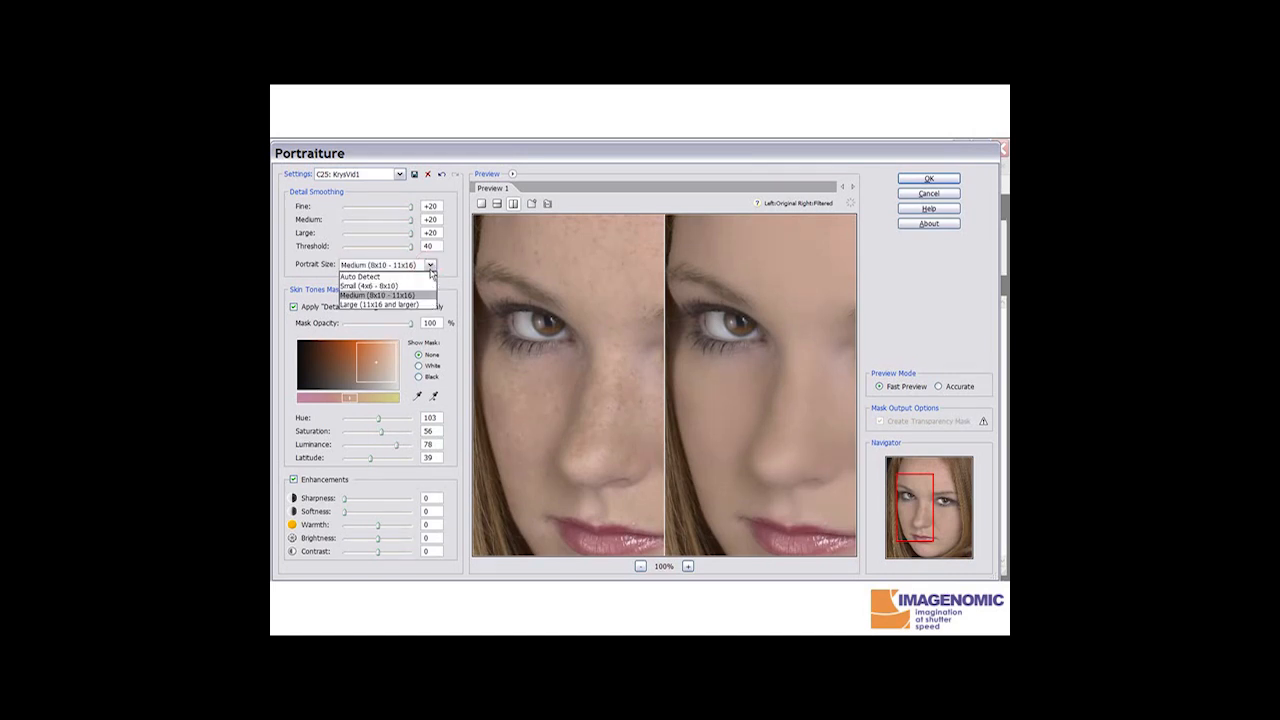
left_click(410, 305)
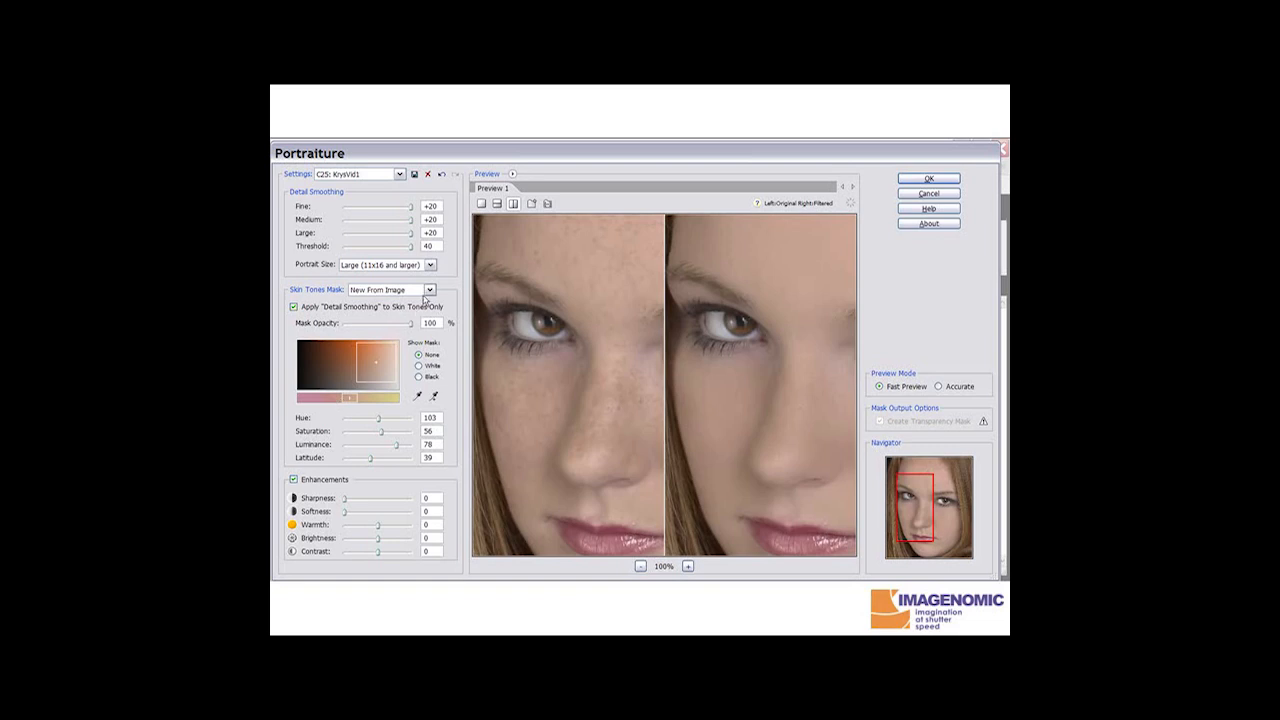
Step: Show the skin tones mask on white and try the Mask Opacity, ending at 100%
left_click(430, 292)
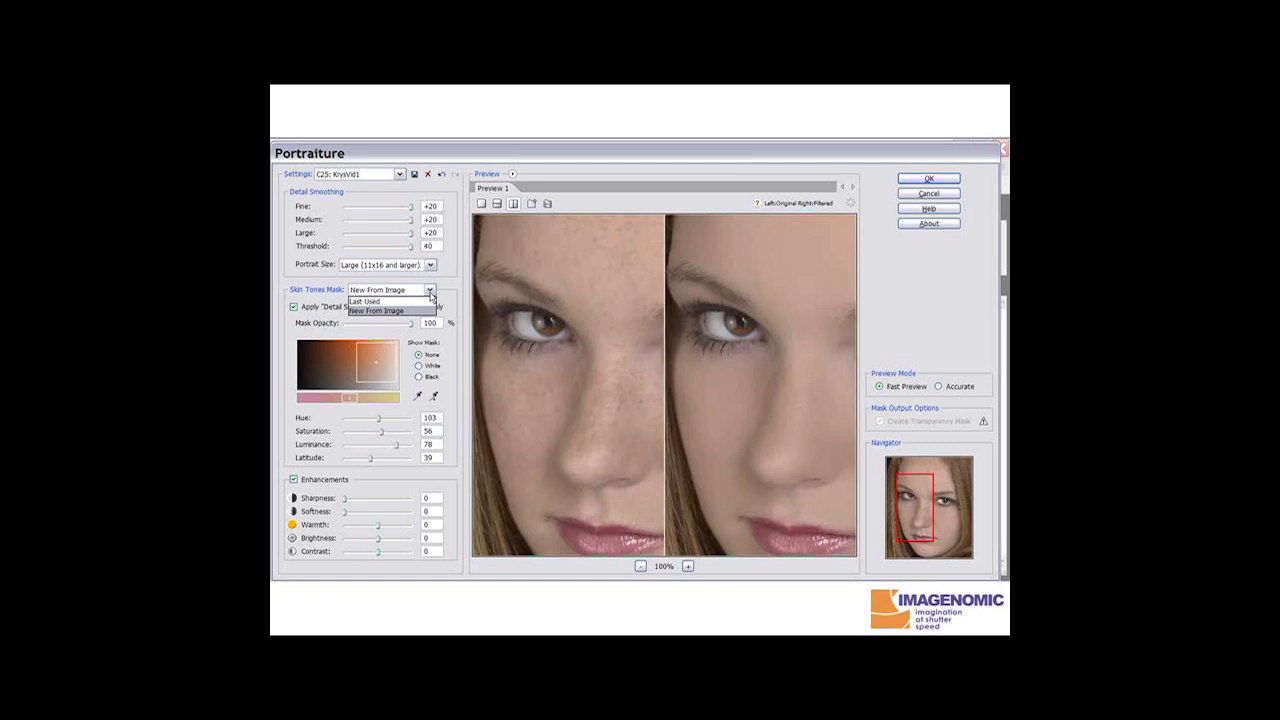
left_click(445, 293)
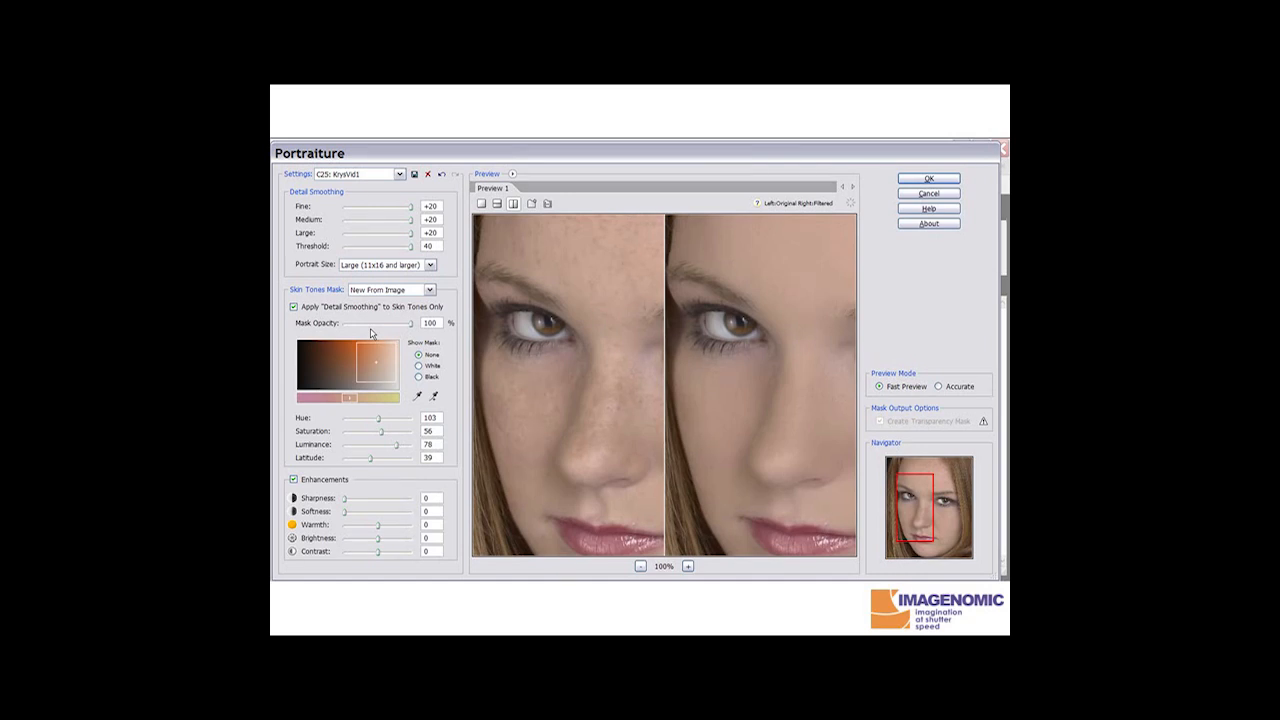
left_click(418, 366)
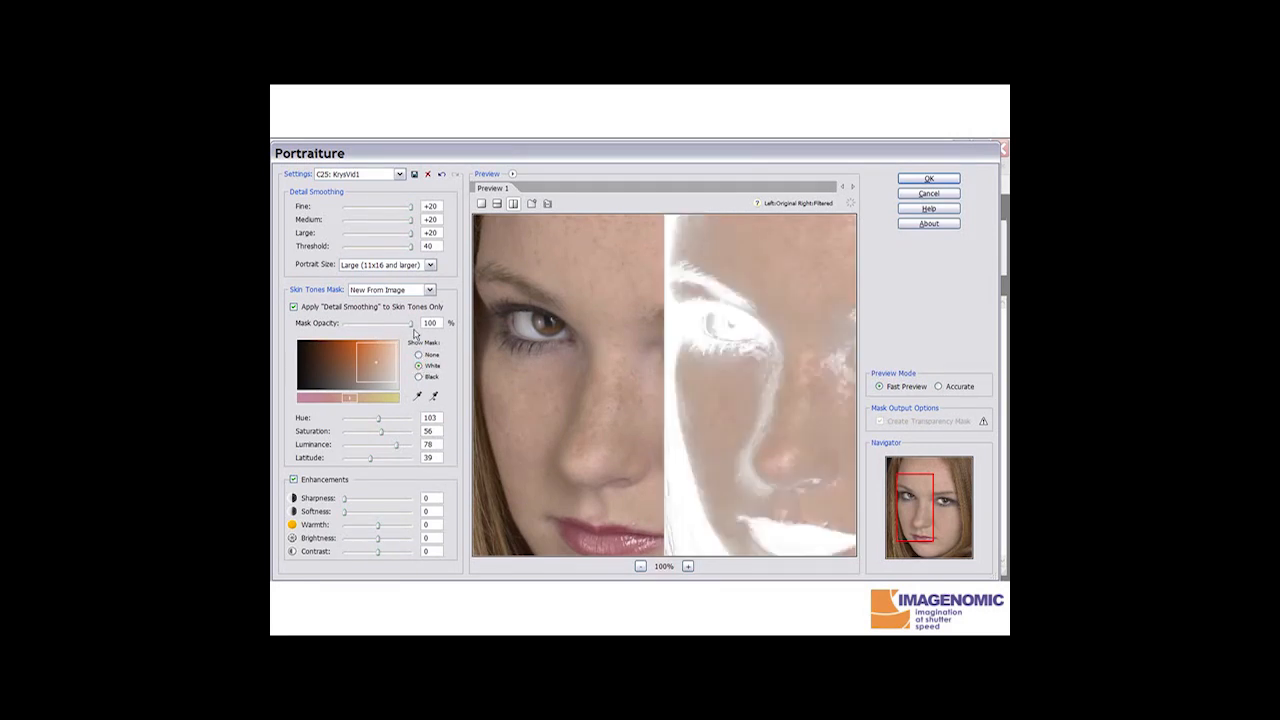
mouse_move(410, 325)
left_mouse_down()
mouse_move(351, 328)
mouse_move(427, 333)
left_mouse_up()
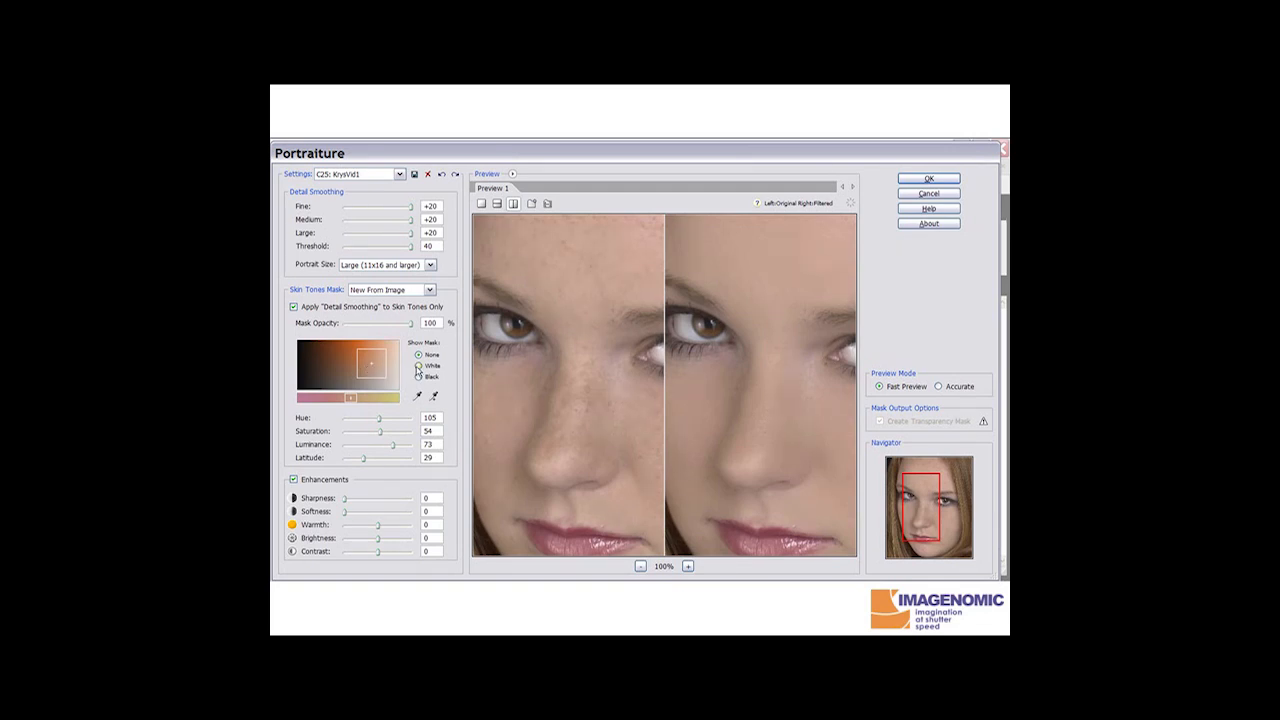
Step: Display the skin tones mask on white and try shifting the mask's colour range toward darker tones
left_click(418, 366)
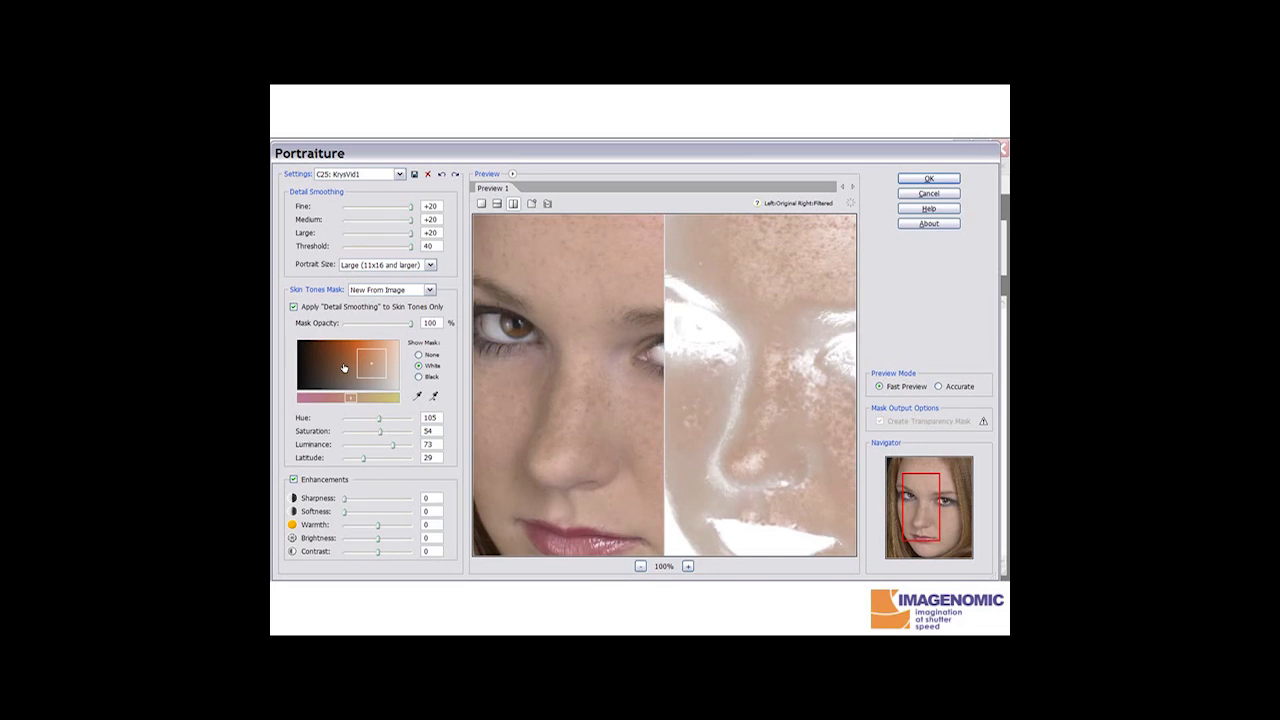
mouse_move(368, 368)
left_mouse_down()
mouse_move(334, 371)
mouse_move(379, 361)
mouse_move(367, 377)
mouse_move(355, 365)
mouse_move(315, 372)
mouse_move(345, 371)
left_mouse_up()
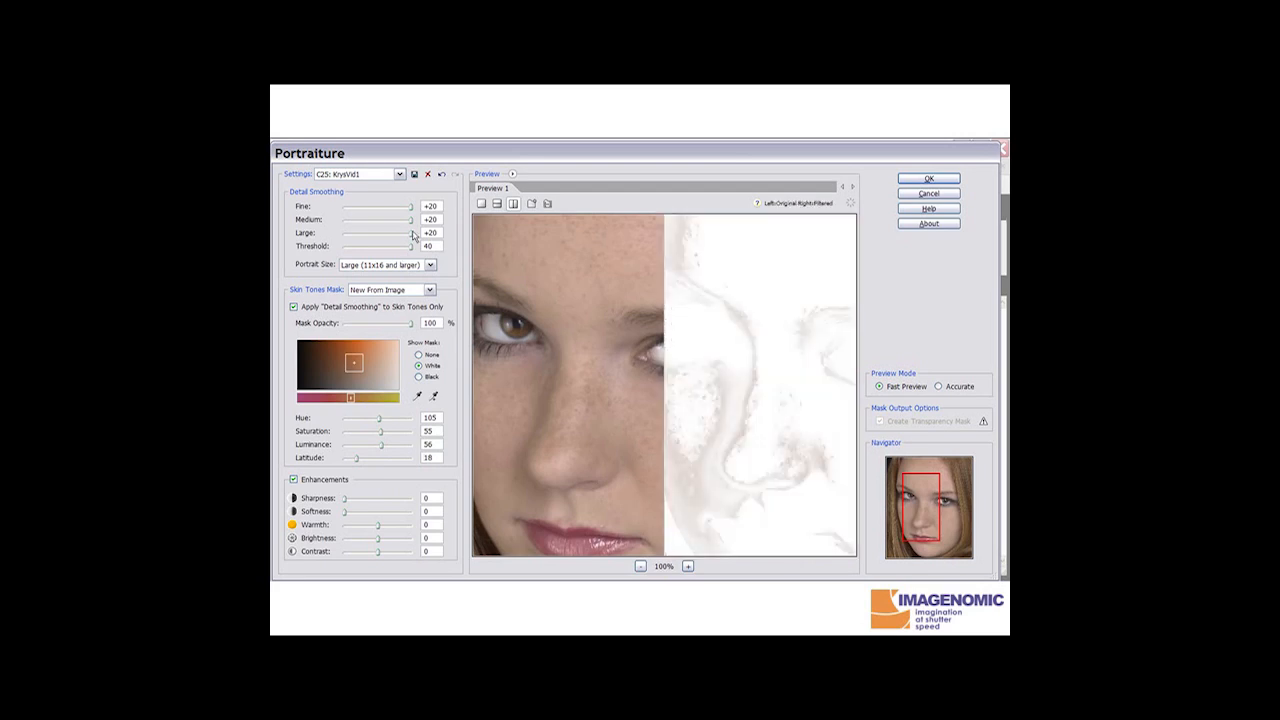
Step: Undo the skin tone colour range changes and set the mask display to None
left_click(440, 175)
left_click(440, 176)
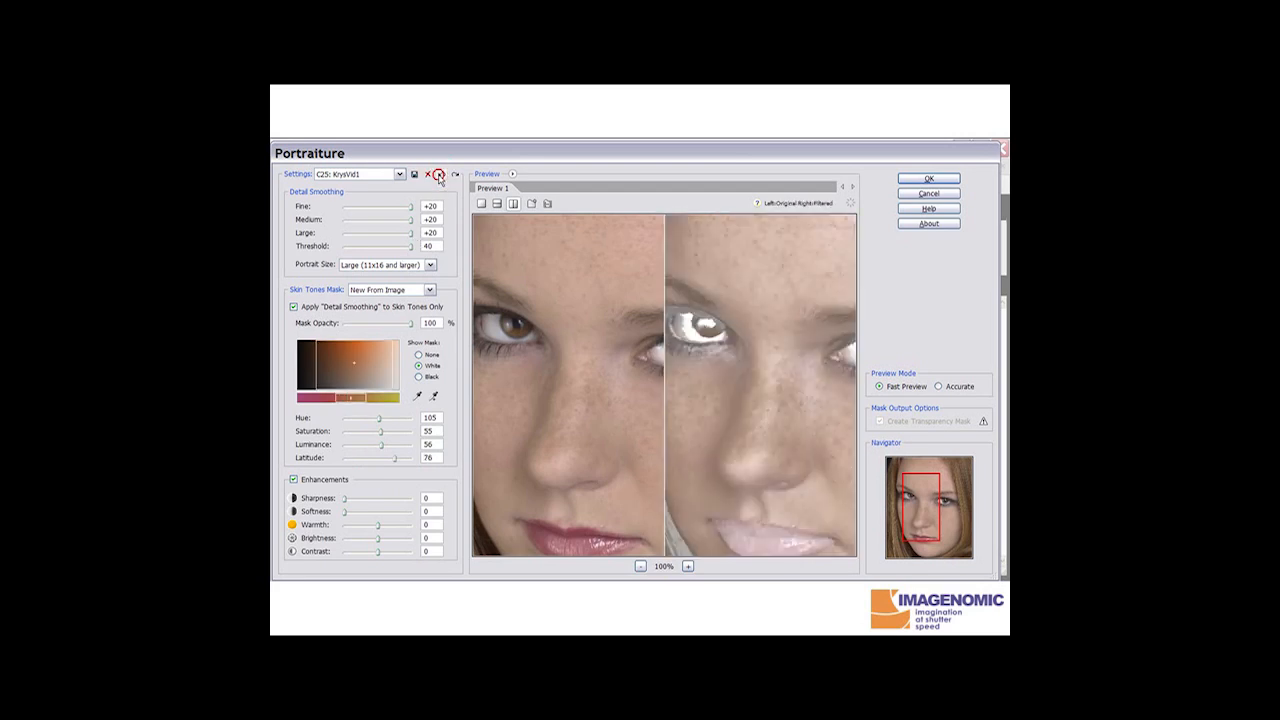
left_click(440, 176)
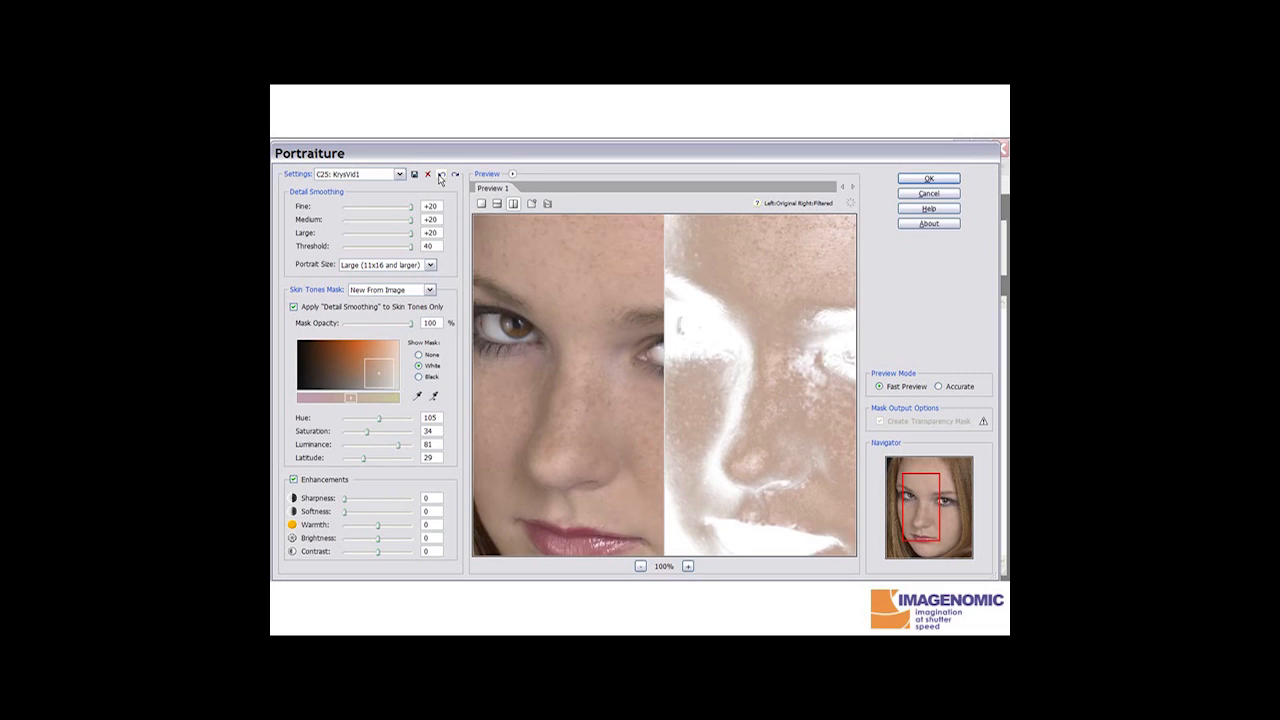
left_click(440, 176)
left_click(440, 176)
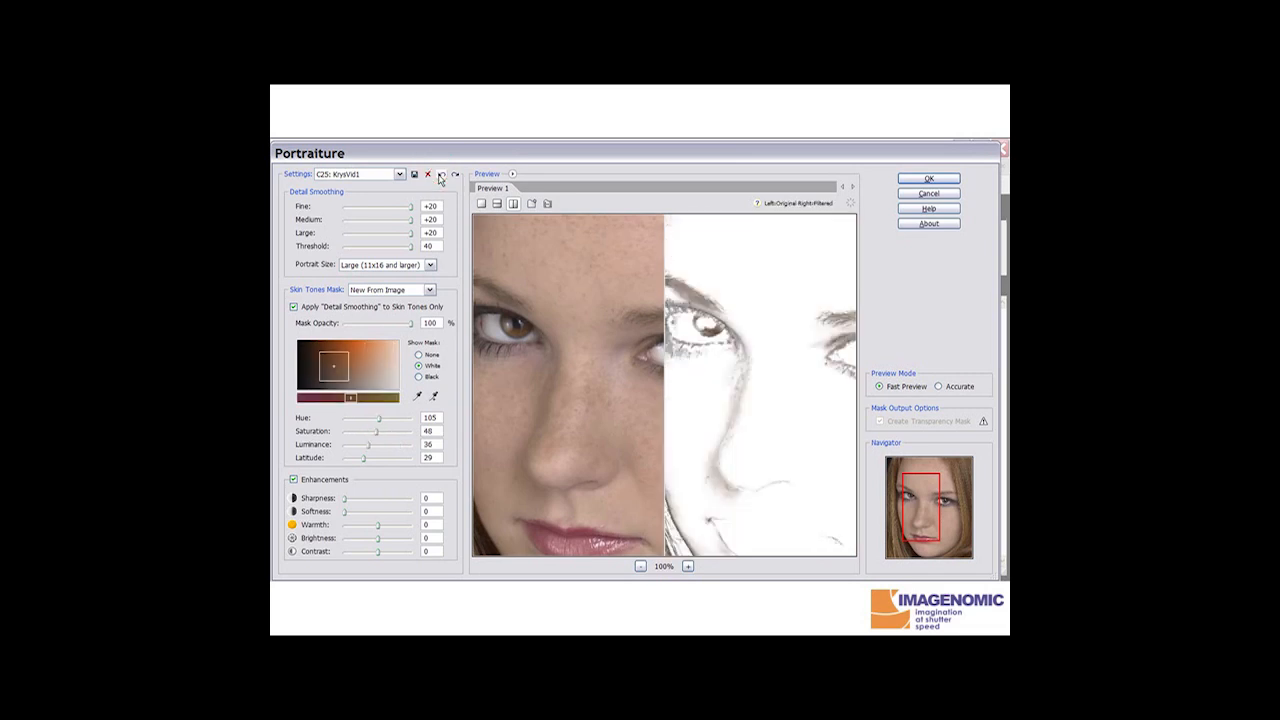
left_click(440, 176)
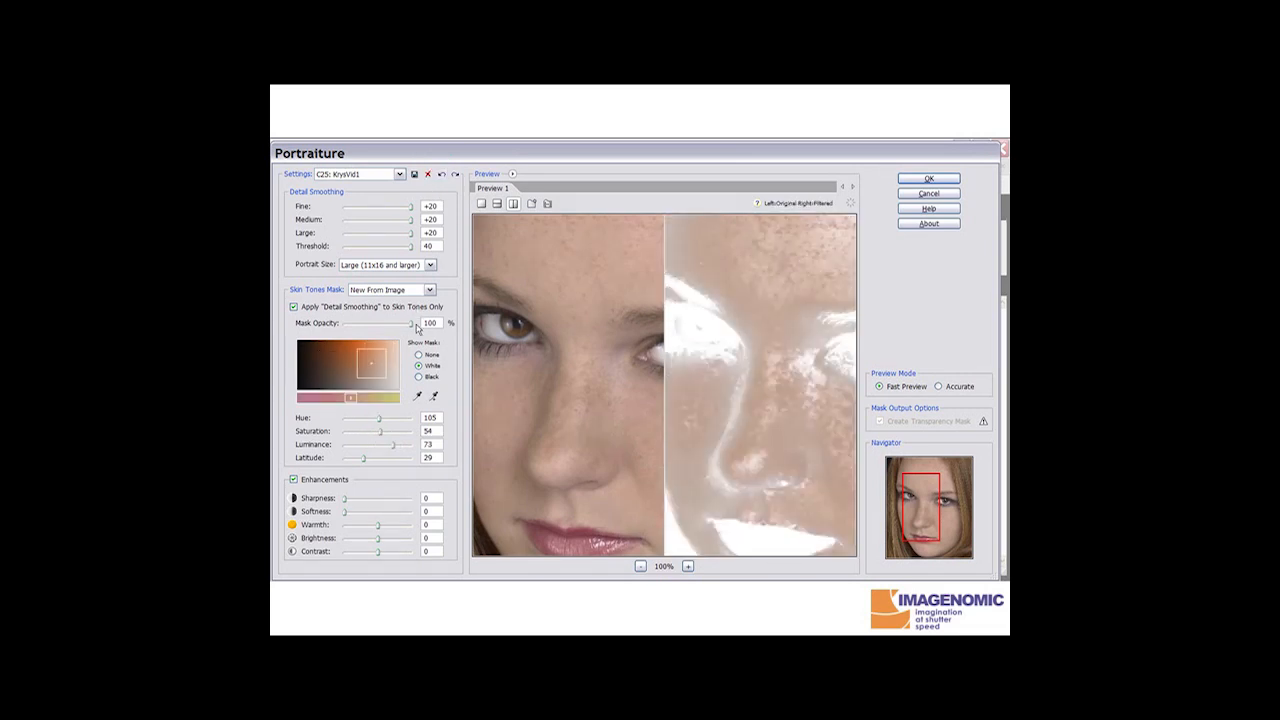
left_click(419, 355)
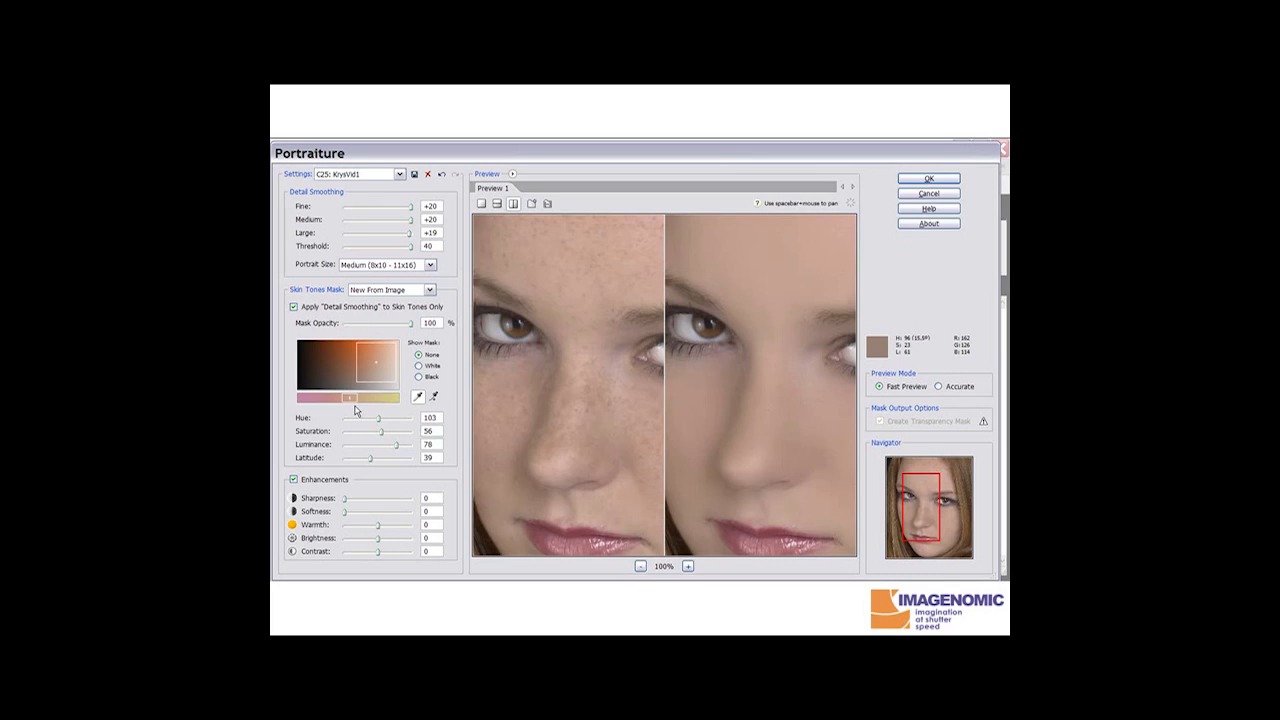
Step: Show the skin tones mask on white and set its Hue, Saturation, Luminance and Latitude to 0
left_click(418, 367)
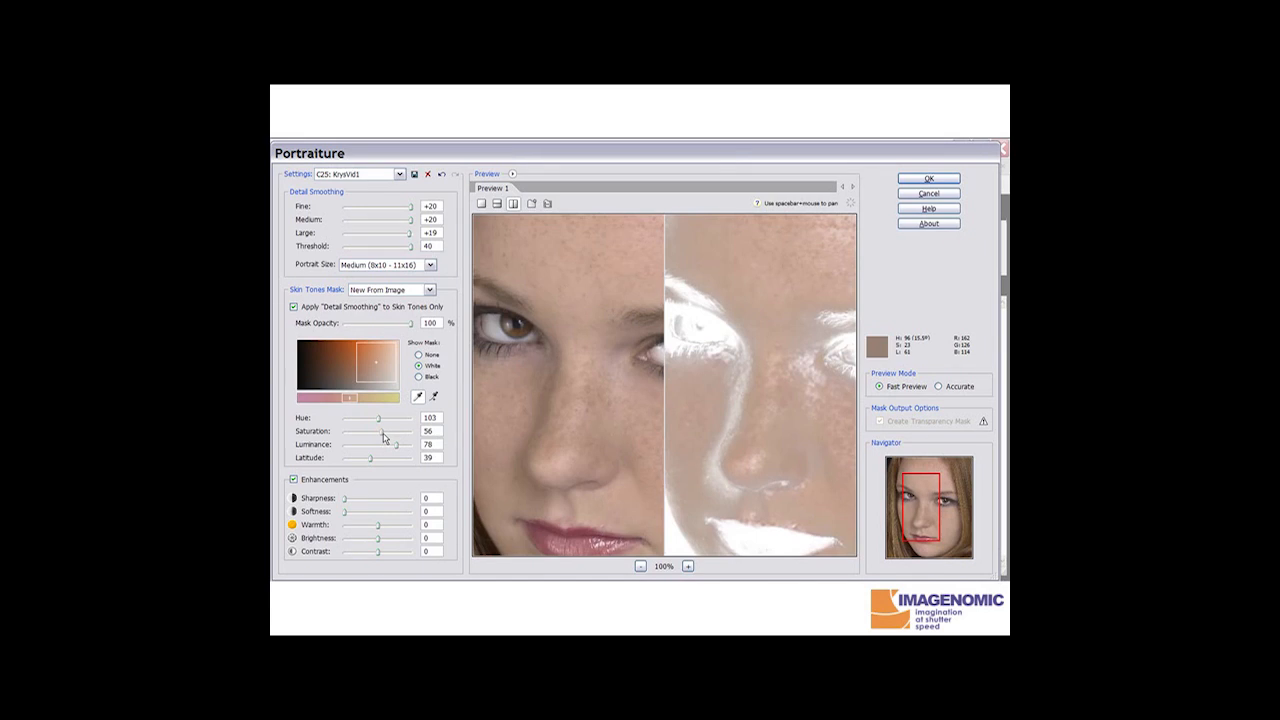
left_click(344, 419)
left_click(345, 432)
left_click(345, 446)
left_click(345, 459)
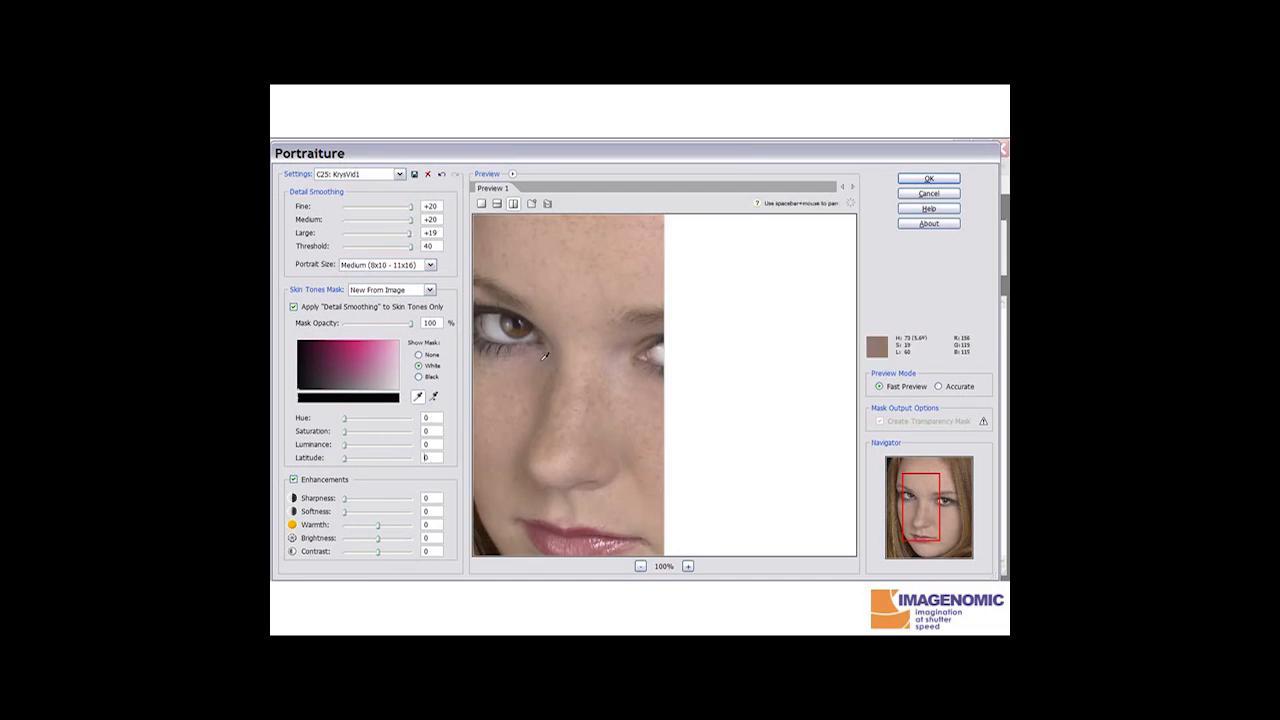
Step: Build the skin tones mask by sampling the skin between the eyebrows and the shaded skin beside the nose
left_click(591, 314)
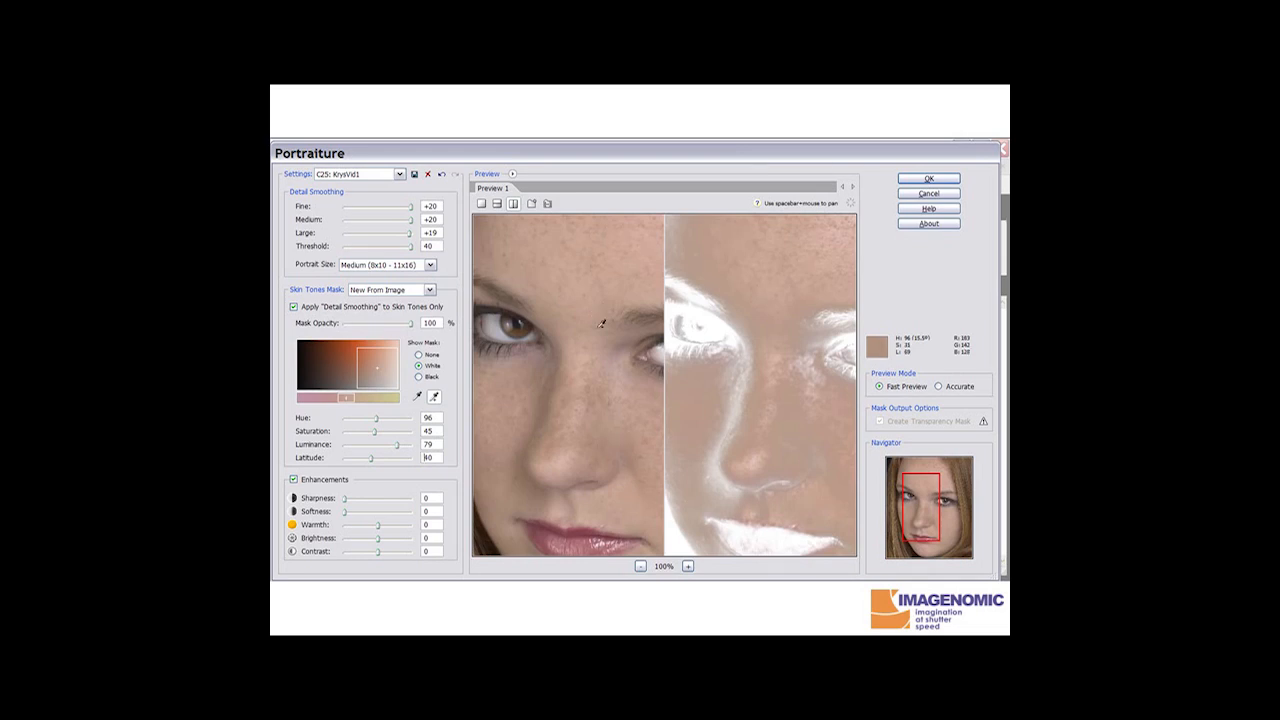
left_click(739, 410)
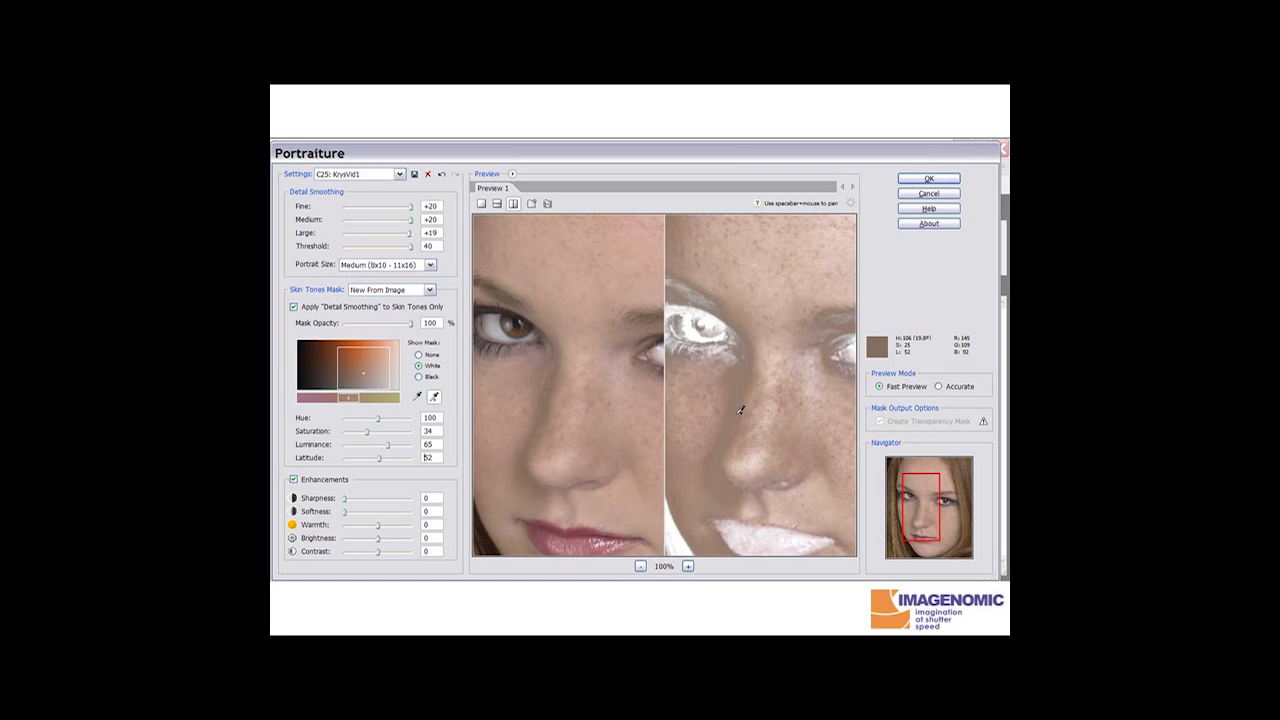
Step: Undo the sampled skin tones mask and set its Latitude, Luminance, Saturation and Hue to 0
left_click(441, 175)
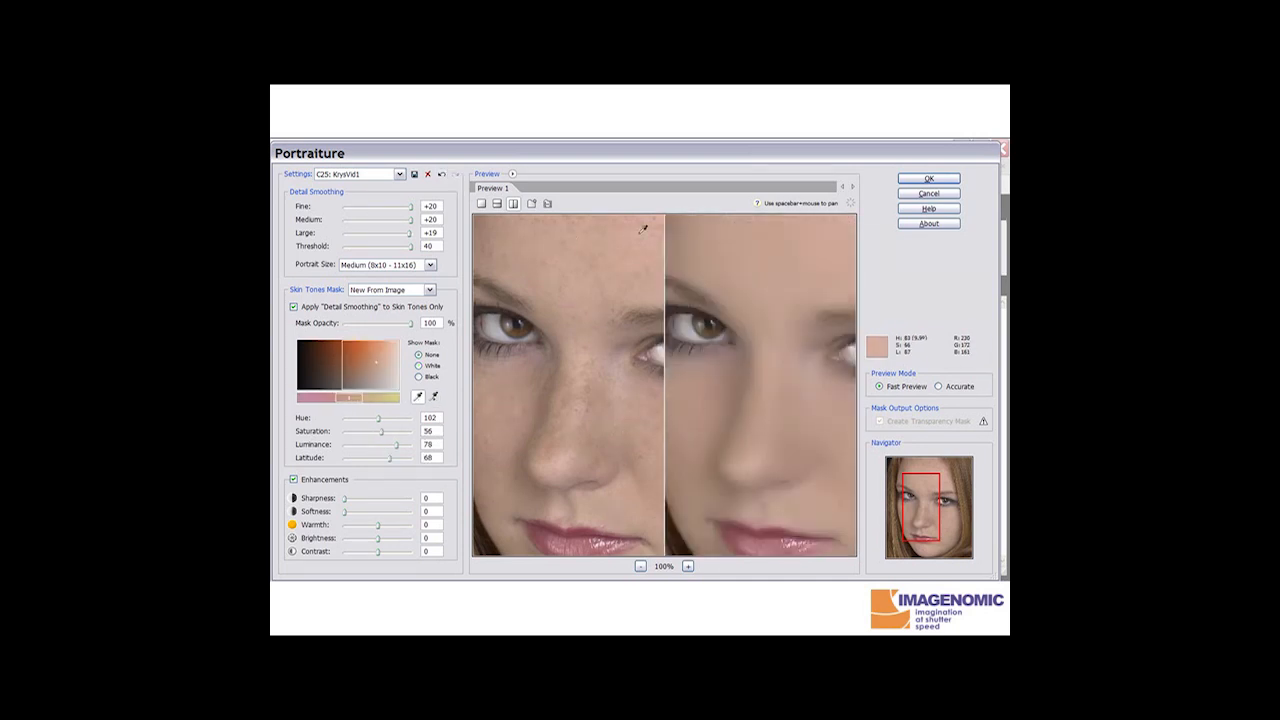
left_click(638, 202)
left_click(345, 458)
left_click(344, 444)
left_click(344, 432)
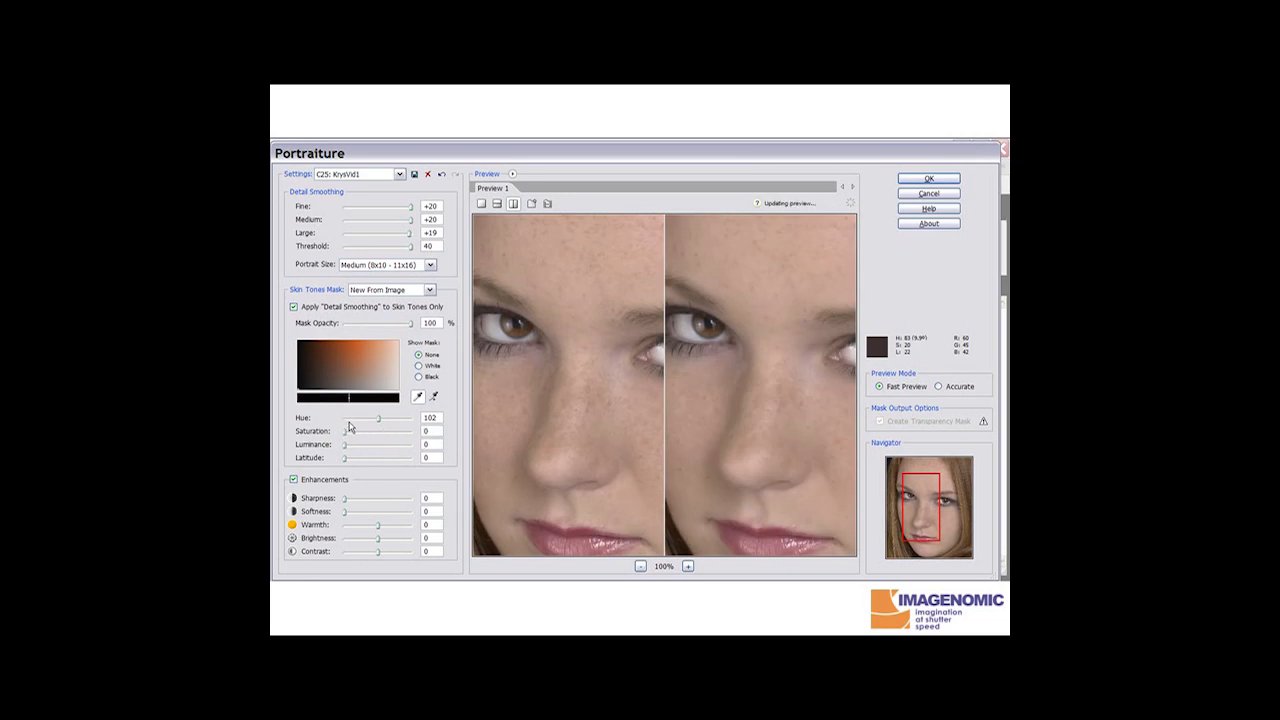
left_click(345, 418)
Step: Show the skin tones mask on white and rebuild it with the multi-sample eyedropper from the skin between the eyebrows
left_click(418, 365)
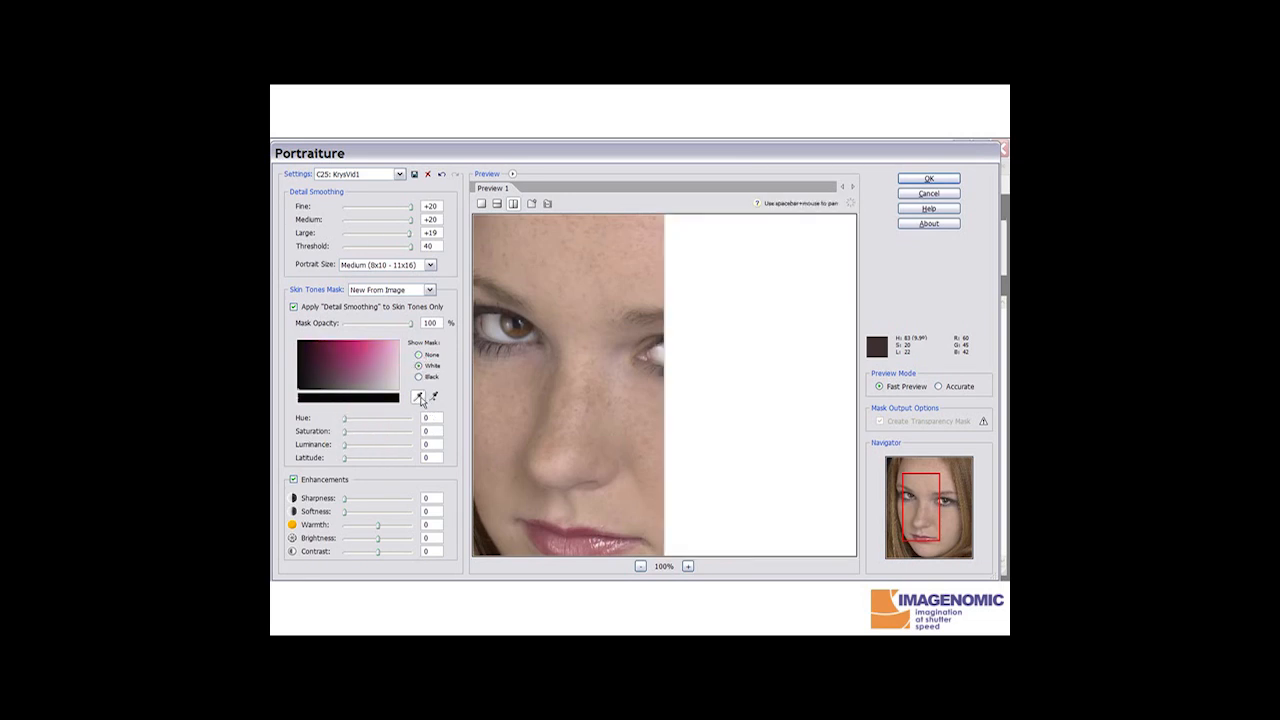
left_click(433, 396)
left_click(588, 316)
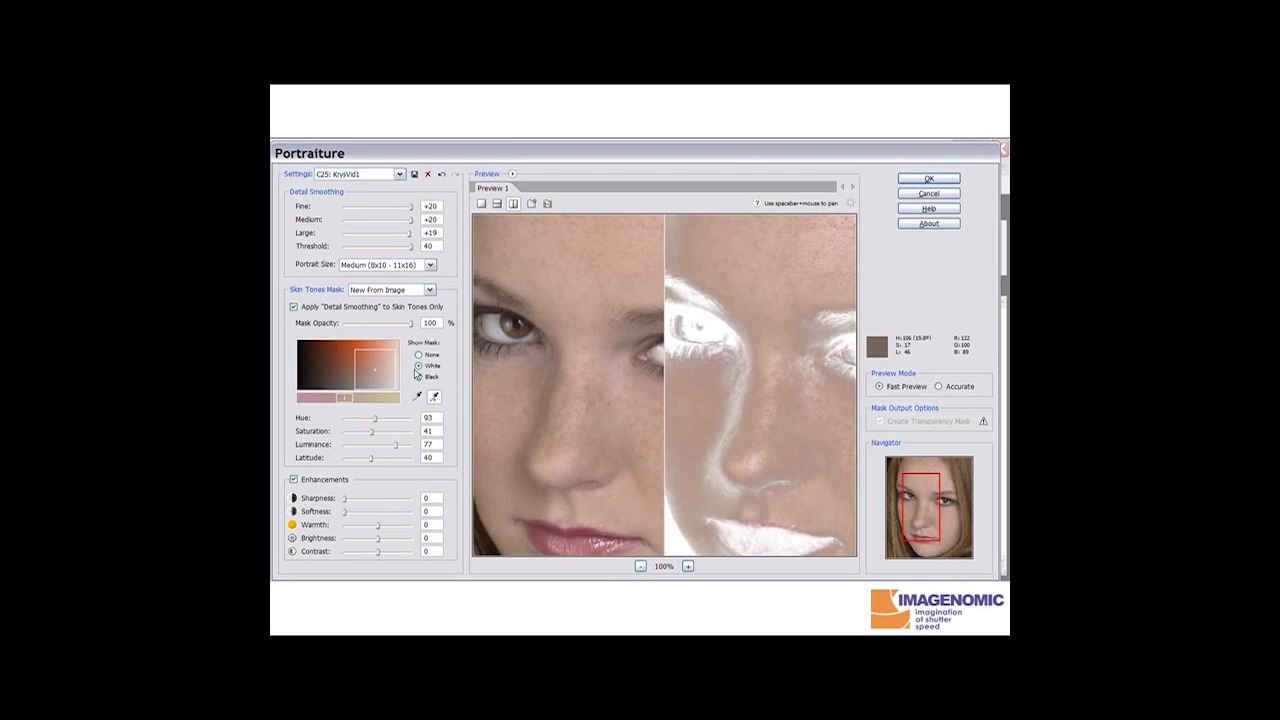
Step: Try shifting the mask's Hue to 151 and 67, widening its Latitude to 100, and narrowing it to Hue 106 and Latitude 25
mouse_move(374, 419)
left_mouse_down()
mouse_move(406, 421)
mouse_move(357, 427)
mouse_move(395, 425)
left_mouse_up()
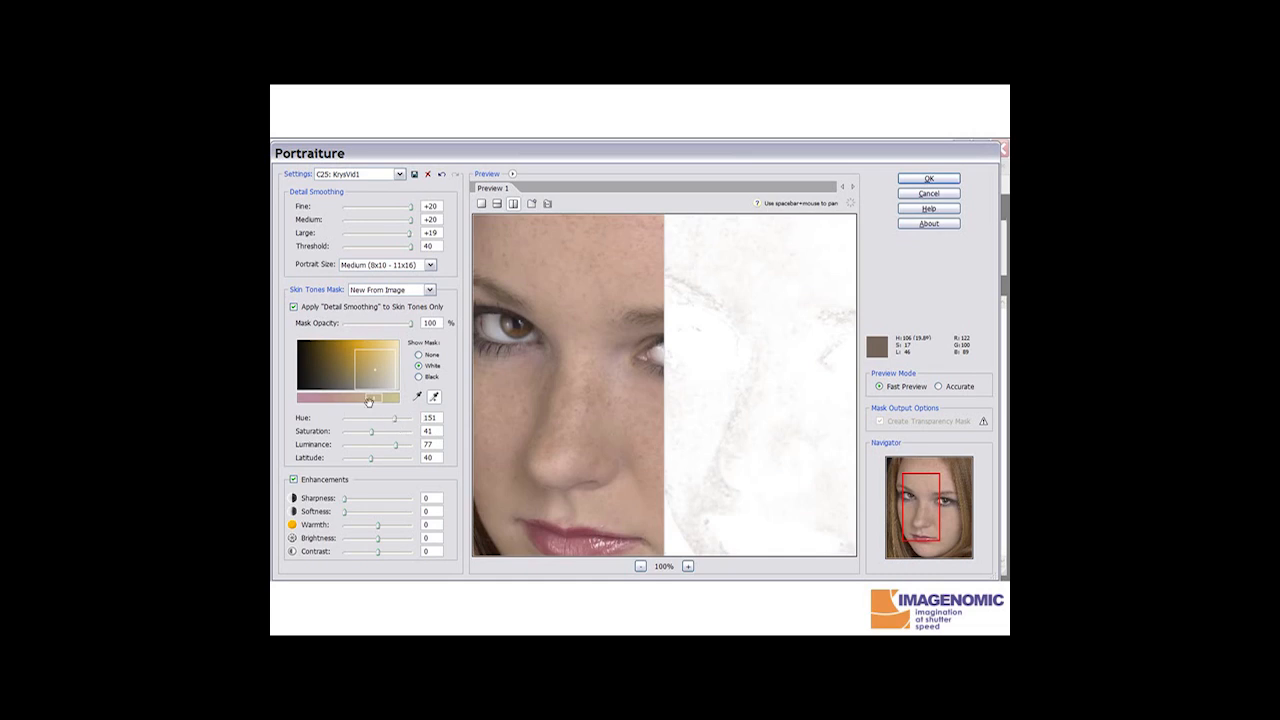
left_click_drag(379, 401, 337, 399)
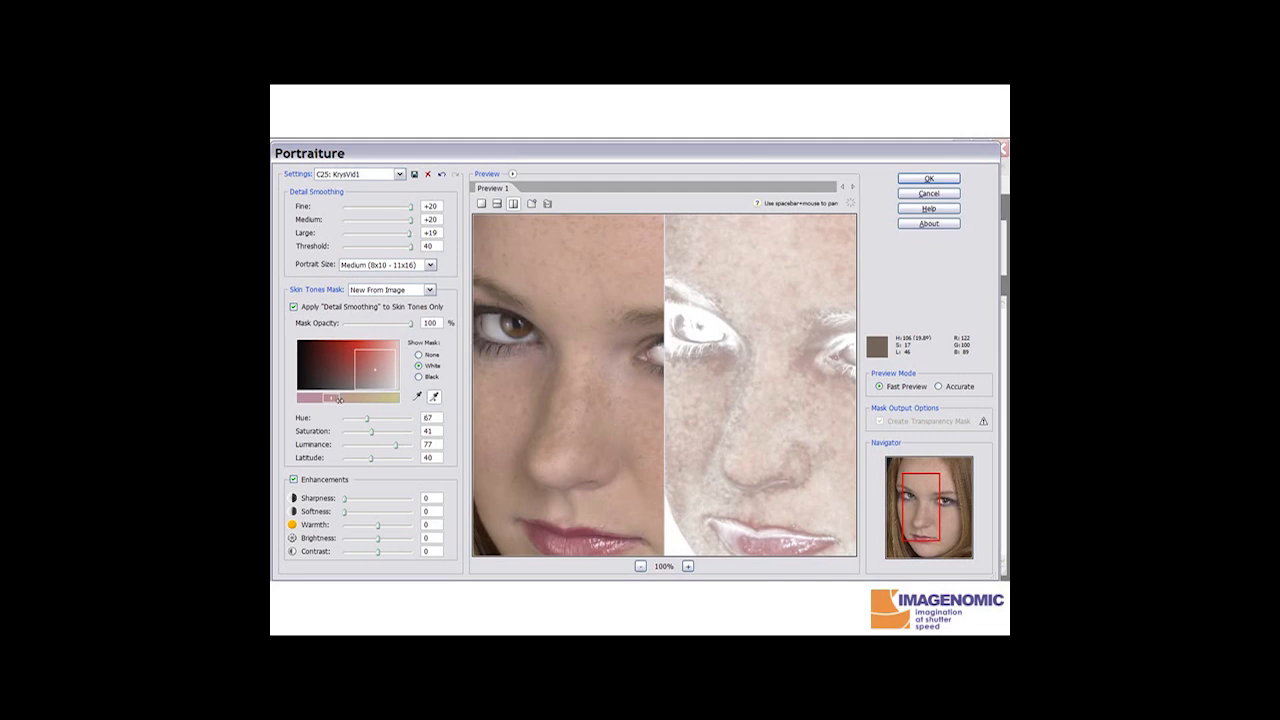
left_click_drag(340, 399, 372, 403)
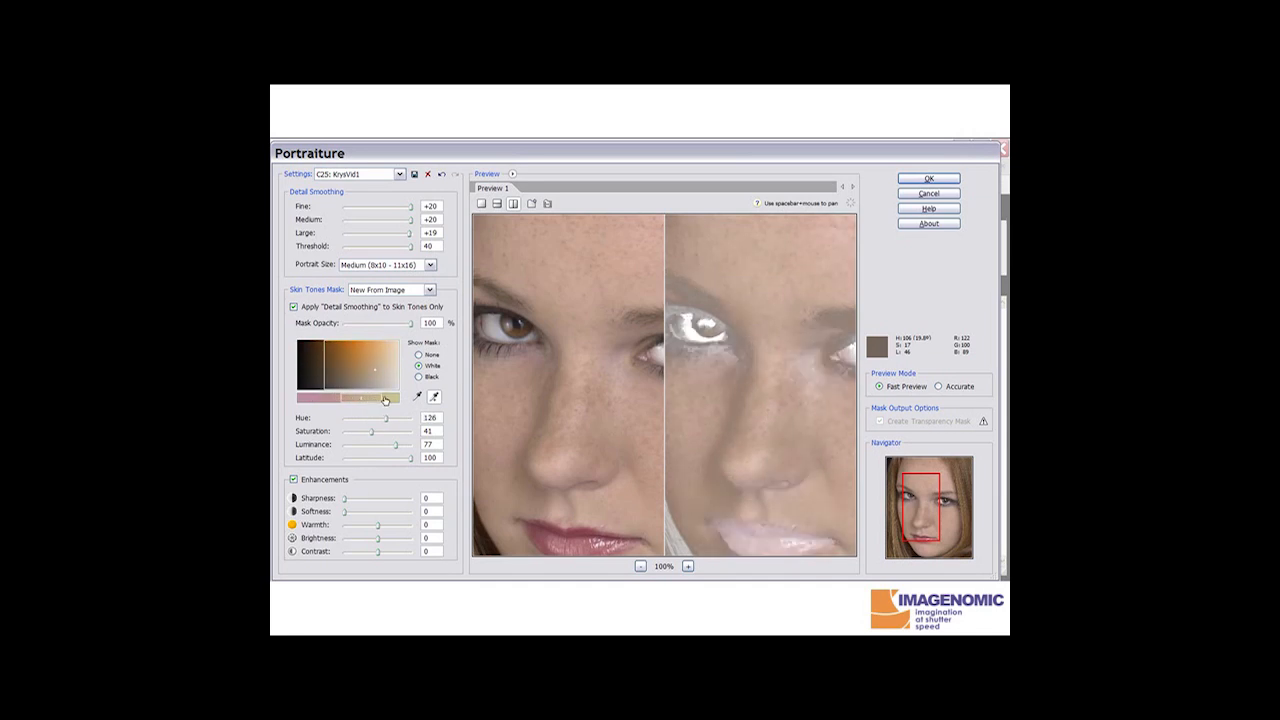
left_click_drag(380, 400, 350, 400)
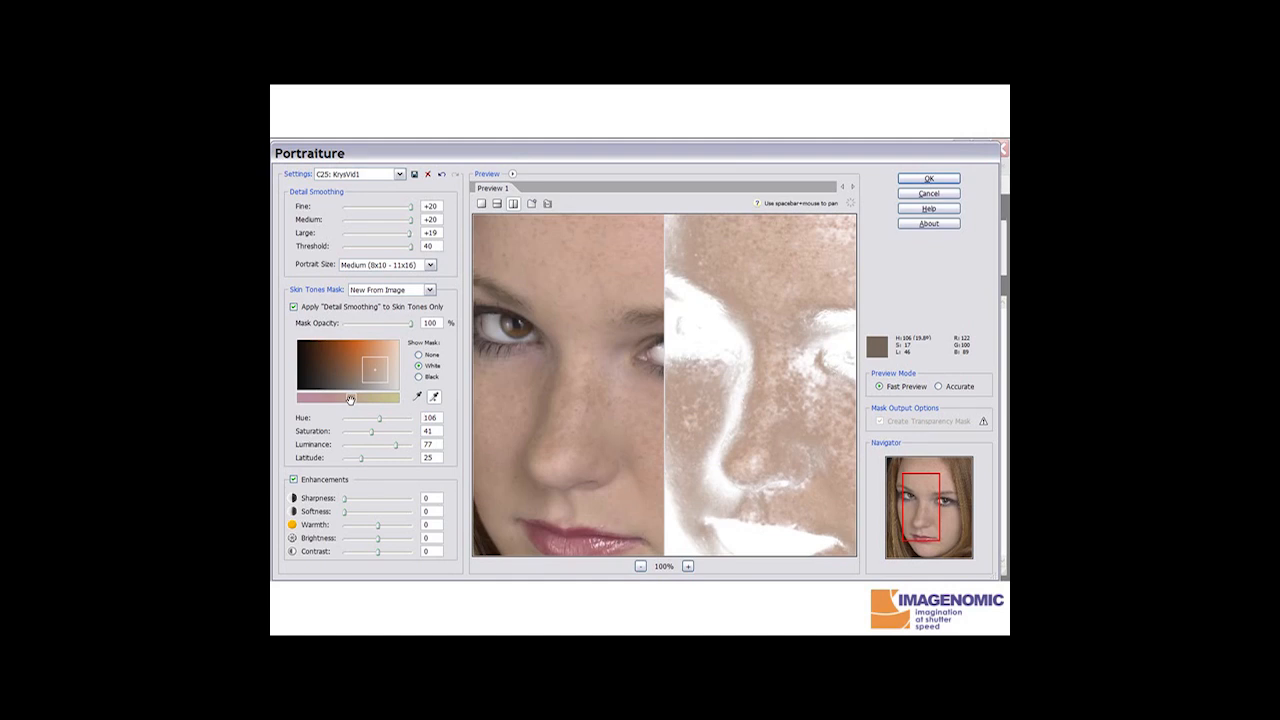
Step: Try varying the skin tones mask's Saturation, Luminance and Latitude
mouse_move(371, 432)
left_mouse_down()
mouse_move(398, 437)
mouse_move(372, 437)
left_mouse_up()
mouse_move(397, 445)
left_mouse_down()
mouse_move(367, 450)
mouse_move(395, 454)
left_mouse_up()
mouse_move(362, 462)
left_mouse_down()
mouse_move(403, 464)
mouse_move(359, 463)
left_mouse_up()
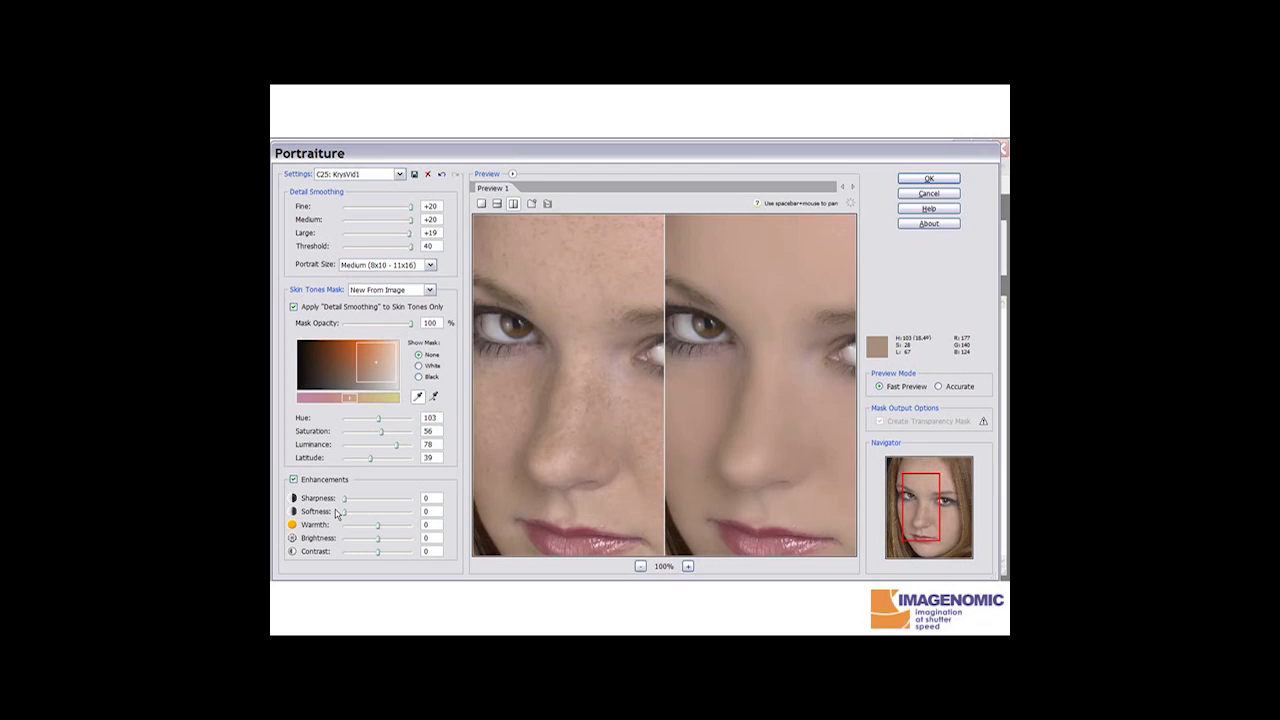
Step: Try the Sharpness and Softness enhancements at their maximum, returning each one to 0
left_click_drag(345, 498, 428, 506)
left_click_drag(410, 498, 332, 505)
left_click_drag(345, 512, 434, 514)
left_click_drag(410, 512, 328, 515)
Step: Try the Warmth enhancement at +14 and return it to 0
left_click(377, 526)
left_click_drag(377, 529, 399, 529)
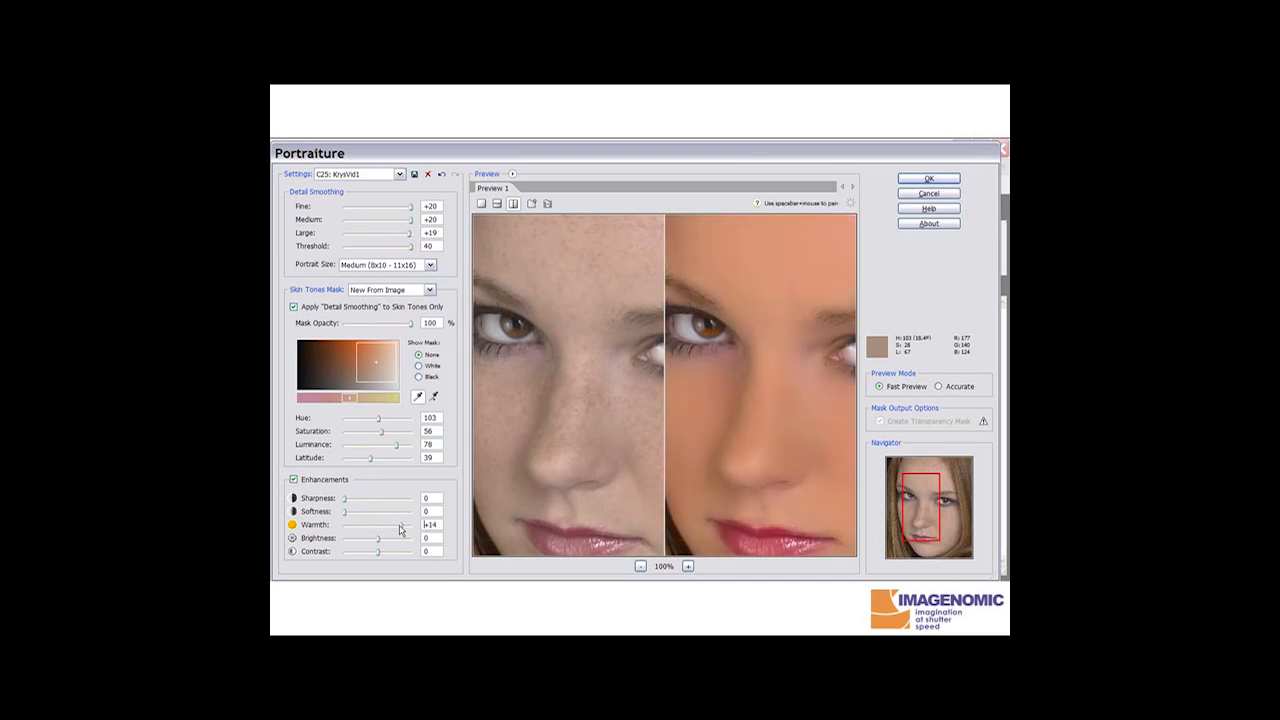
mouse_move(398, 529)
left_mouse_down()
mouse_move(345, 530)
mouse_move(401, 532)
left_mouse_up()
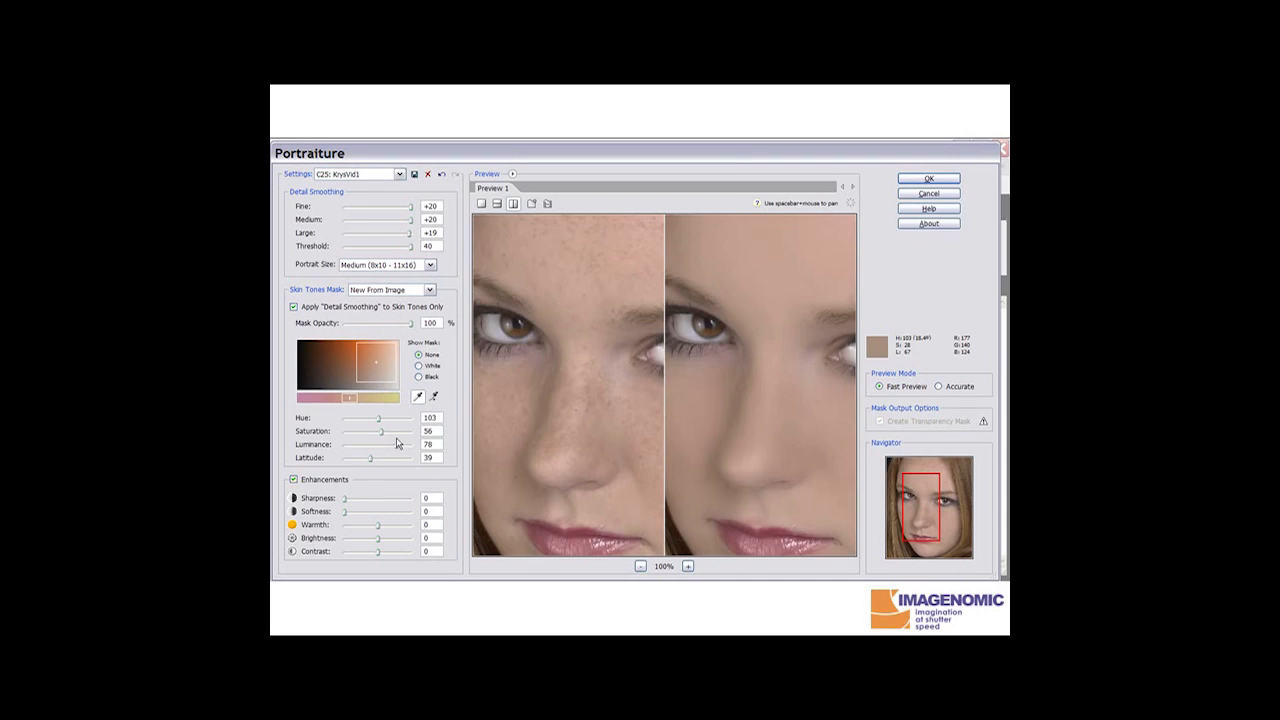
Step: Try the Brightness enhancement, set Contrast to +1, and show the whole portrait in a single-view preview at 50%
mouse_move(378, 538)
left_mouse_down()
mouse_move(390, 544)
mouse_move(378, 543)
left_mouse_up()
mouse_move(378, 551)
left_mouse_down()
mouse_move(393, 556)
mouse_move(357, 558)
mouse_move(380, 555)
left_mouse_up()
left_click(639, 569)
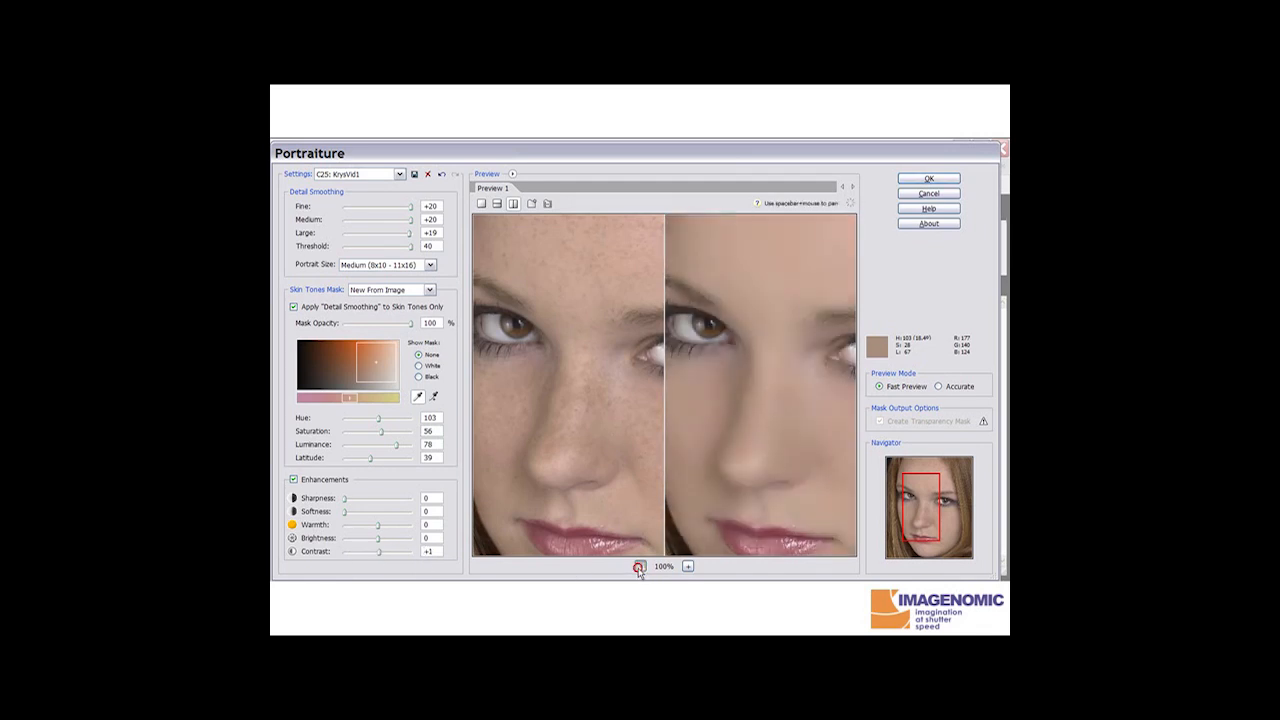
left_click(481, 203)
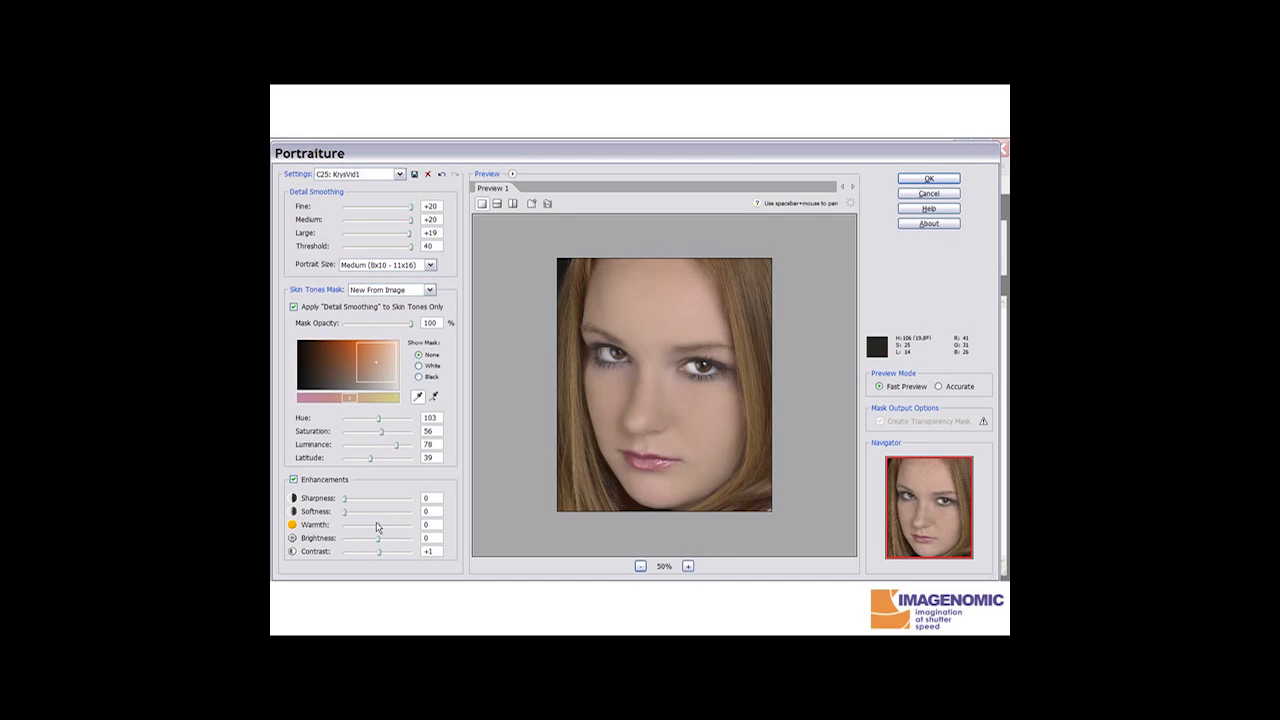
Step: Try enhancement looks with Sharpness 14: Warmth -9, Brightness -3, Contrast +11; Warmth 0, Brightness +6, Contrast +5; and a lower Warmth
mouse_move(379, 526)
left_mouse_down()
mouse_move(363, 527)
mouse_move(394, 552)
mouse_move(372, 539)
left_mouse_up()
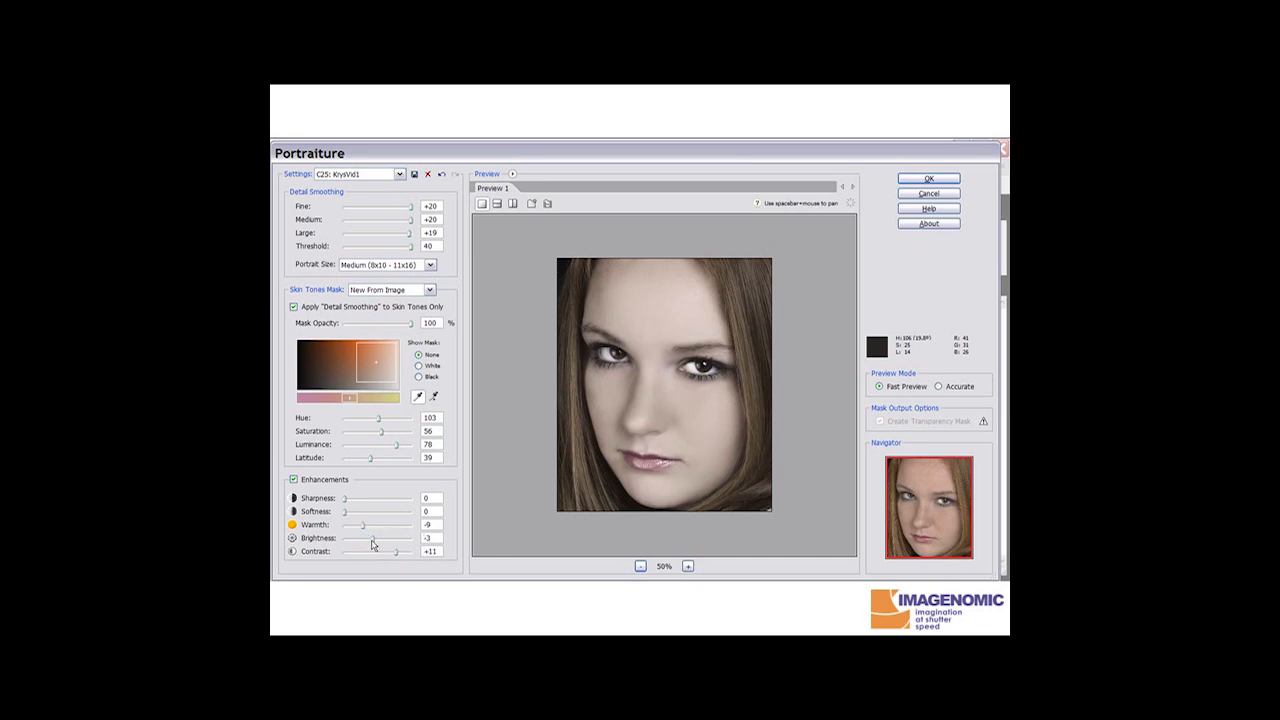
left_click_drag(345, 499, 368, 505)
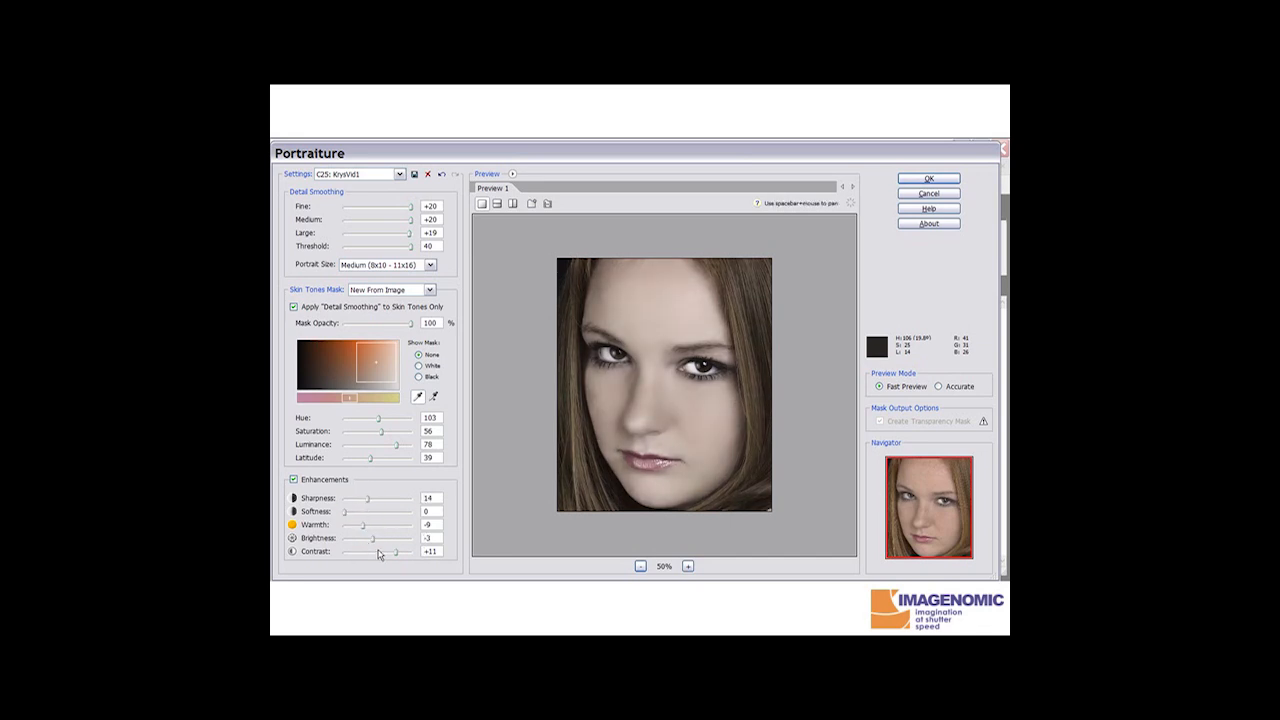
left_click_drag(395, 555, 378, 533)
left_click(363, 526)
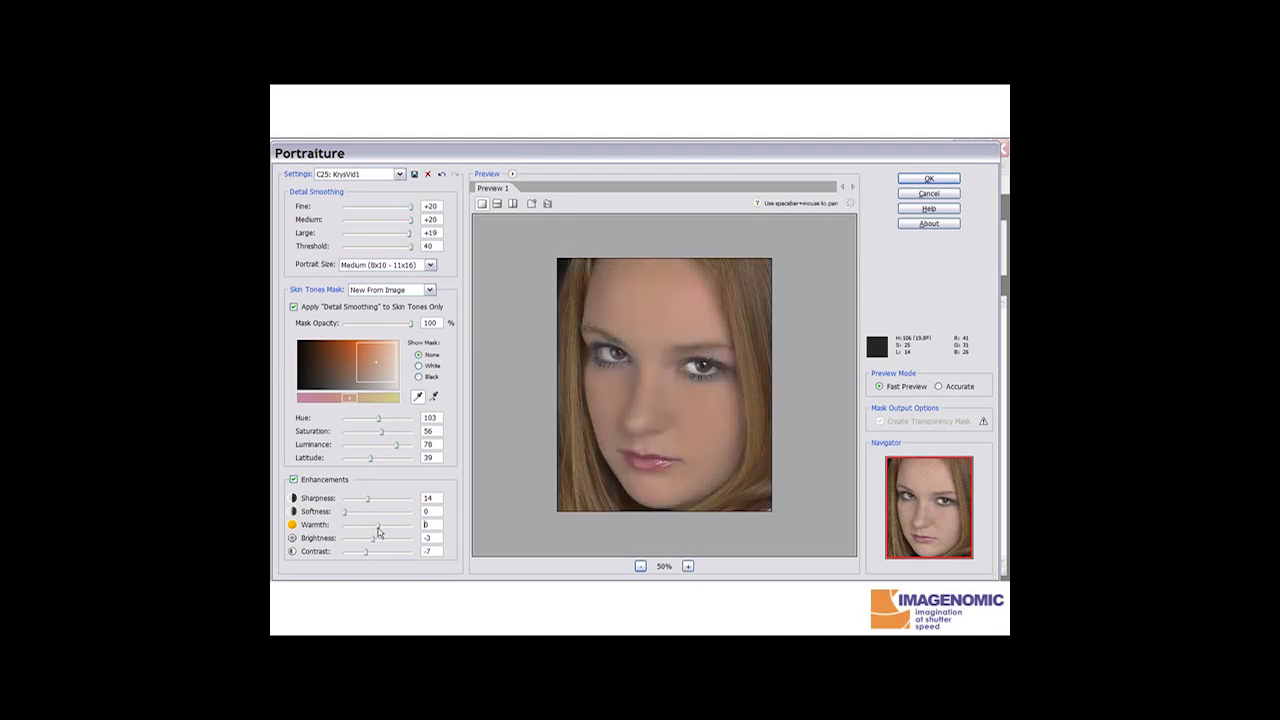
left_click_drag(366, 552, 390, 542)
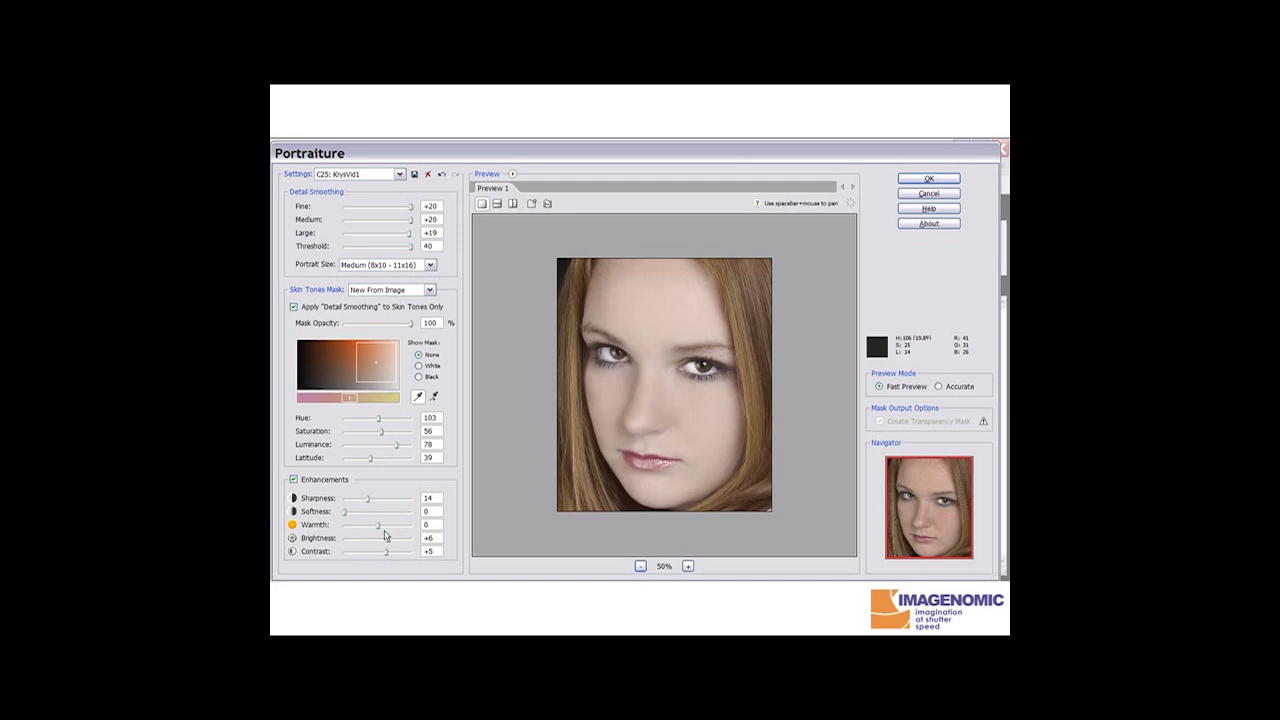
left_click_drag(378, 524, 357, 530)
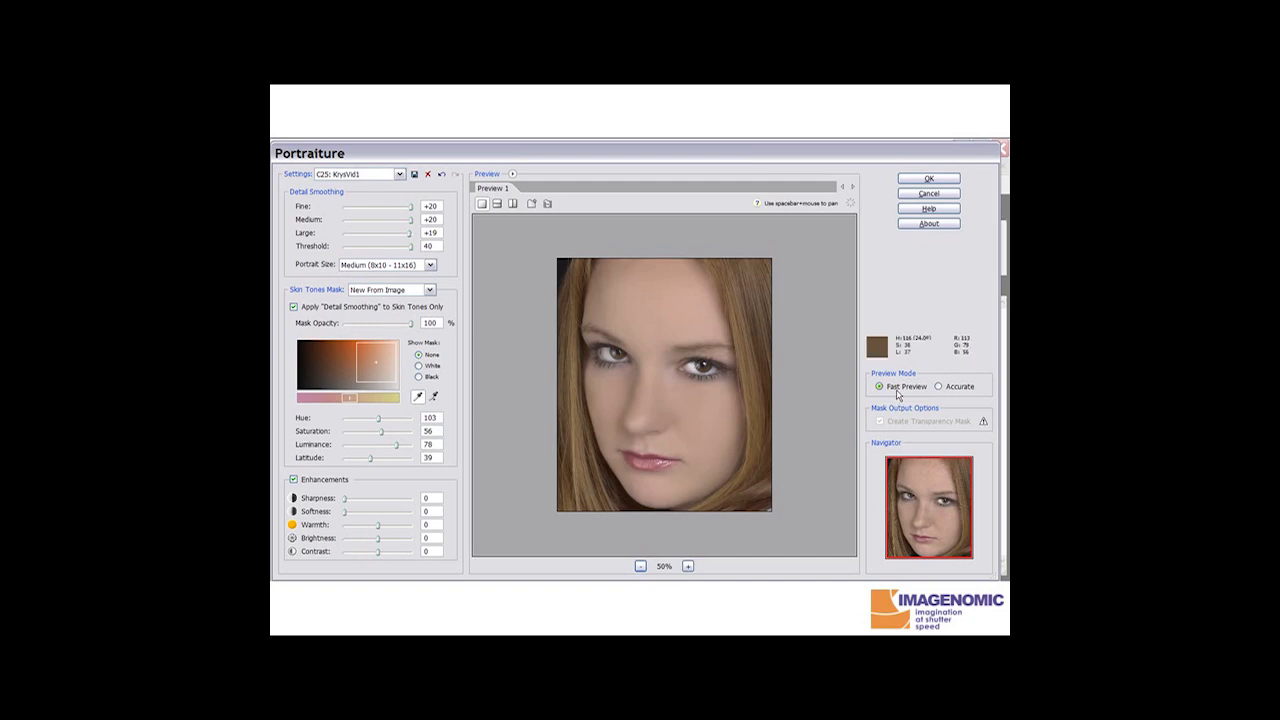
Step: Switch the preview mode to Accurate and back to Fast Preview
left_click(939, 387)
left_click(879, 387)
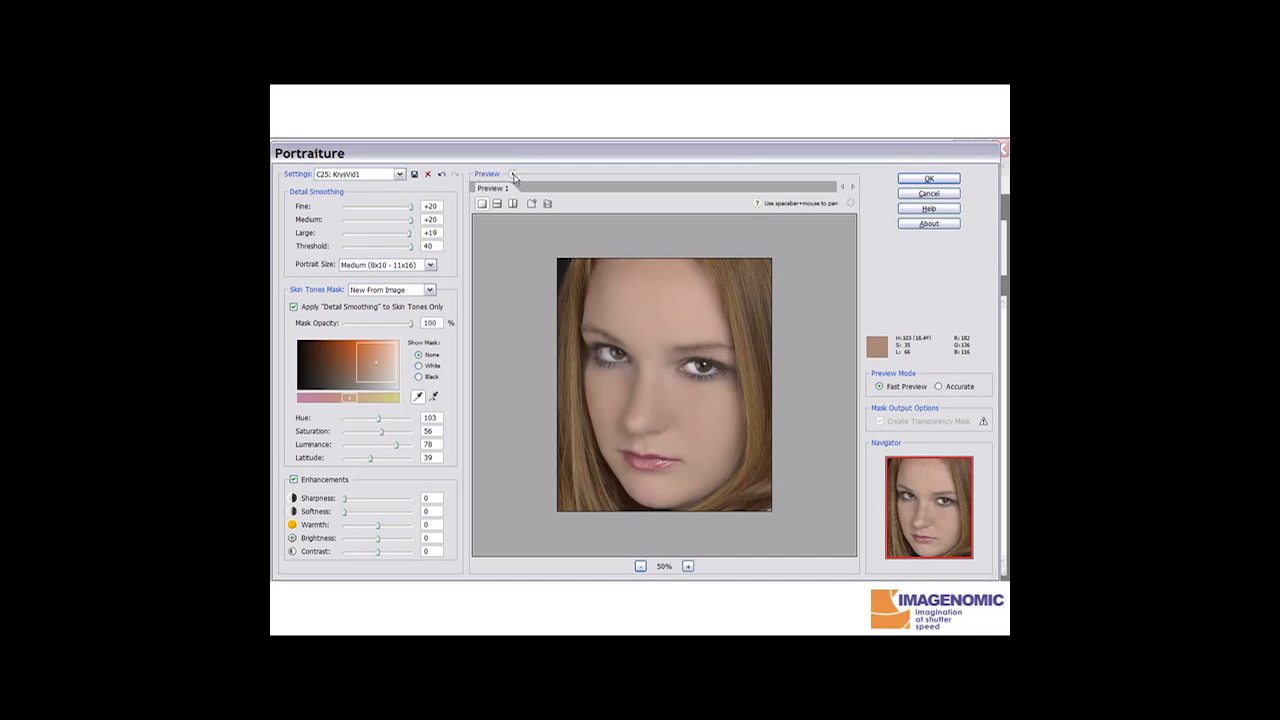
Step: Add a second preview and give the first one mask Saturation 83, Luminance 18, Warmth +18 and Brightness +14
left_click(512, 175)
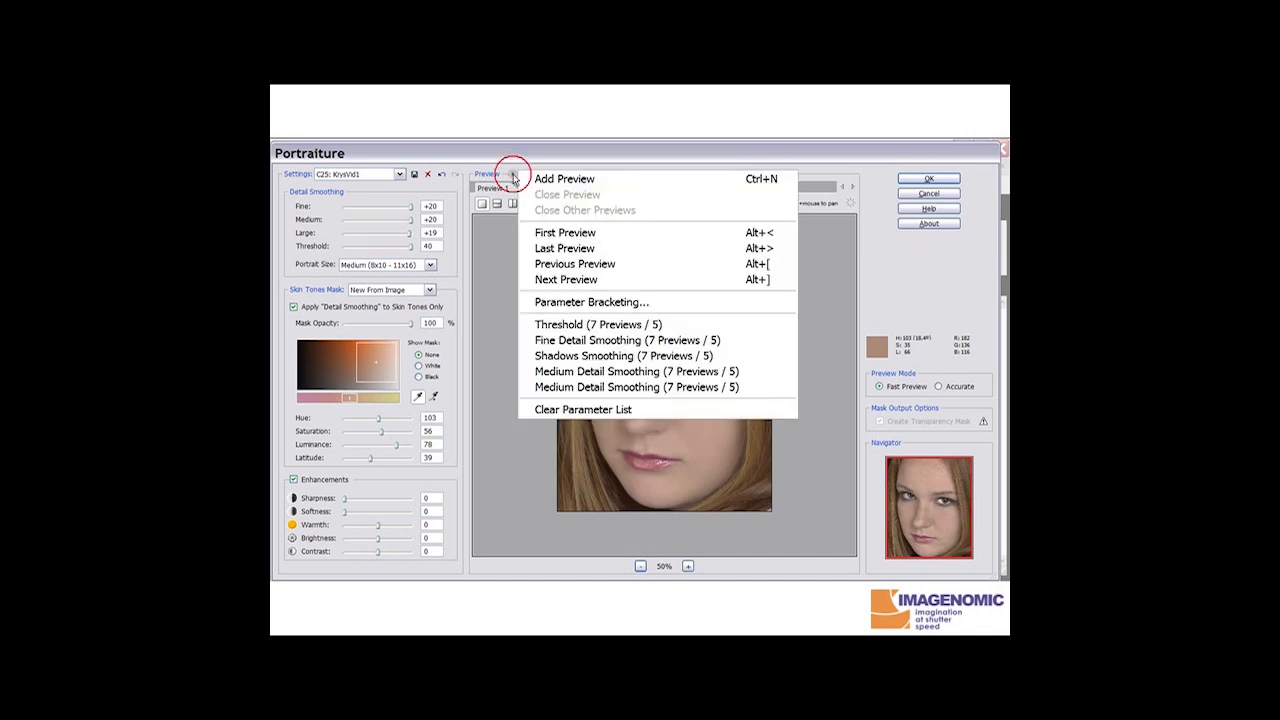
left_click(563, 180)
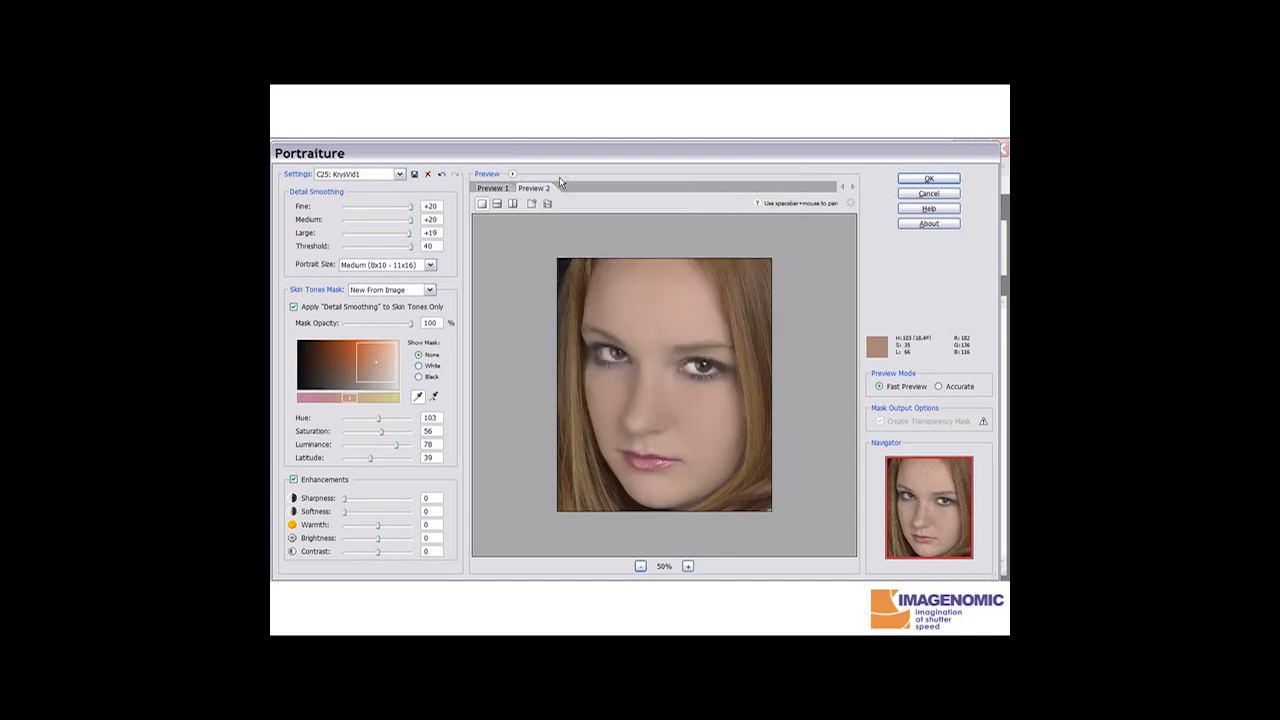
left_click(500, 189)
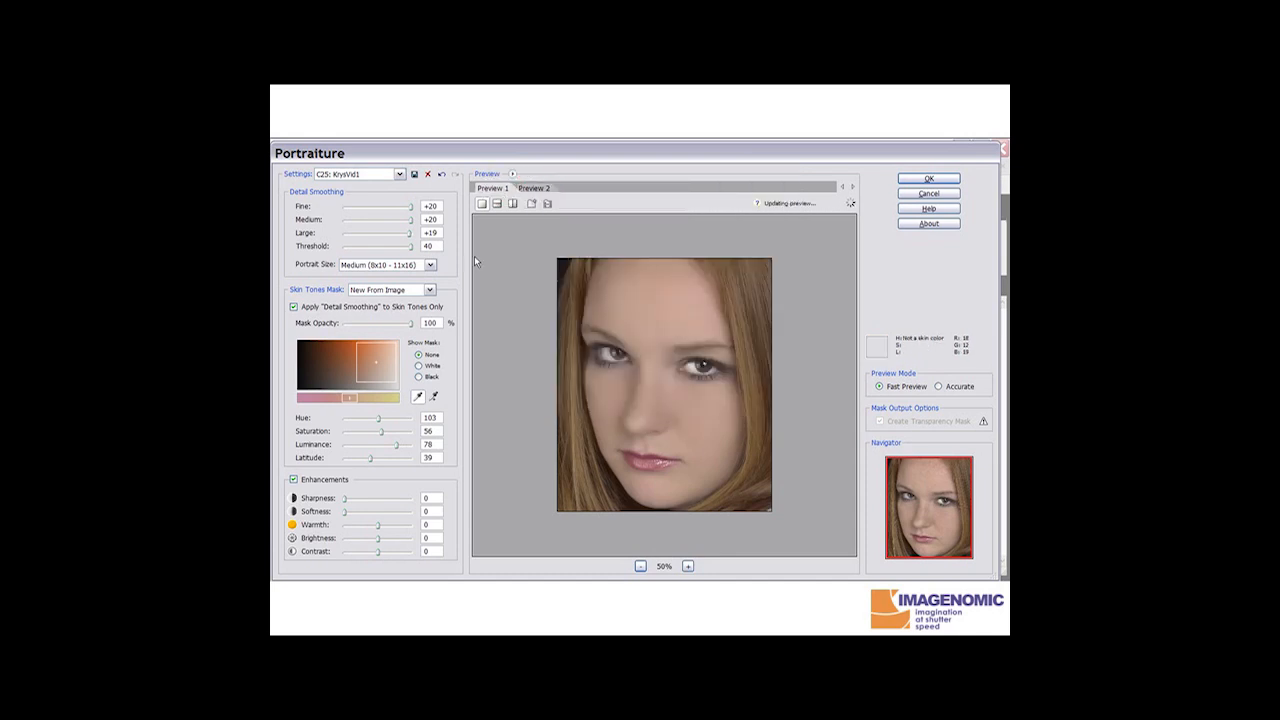
mouse_move(397, 446)
left_mouse_down()
mouse_move(357, 446)
mouse_move(399, 433)
left_mouse_up()
left_click_drag(378, 524, 403, 541)
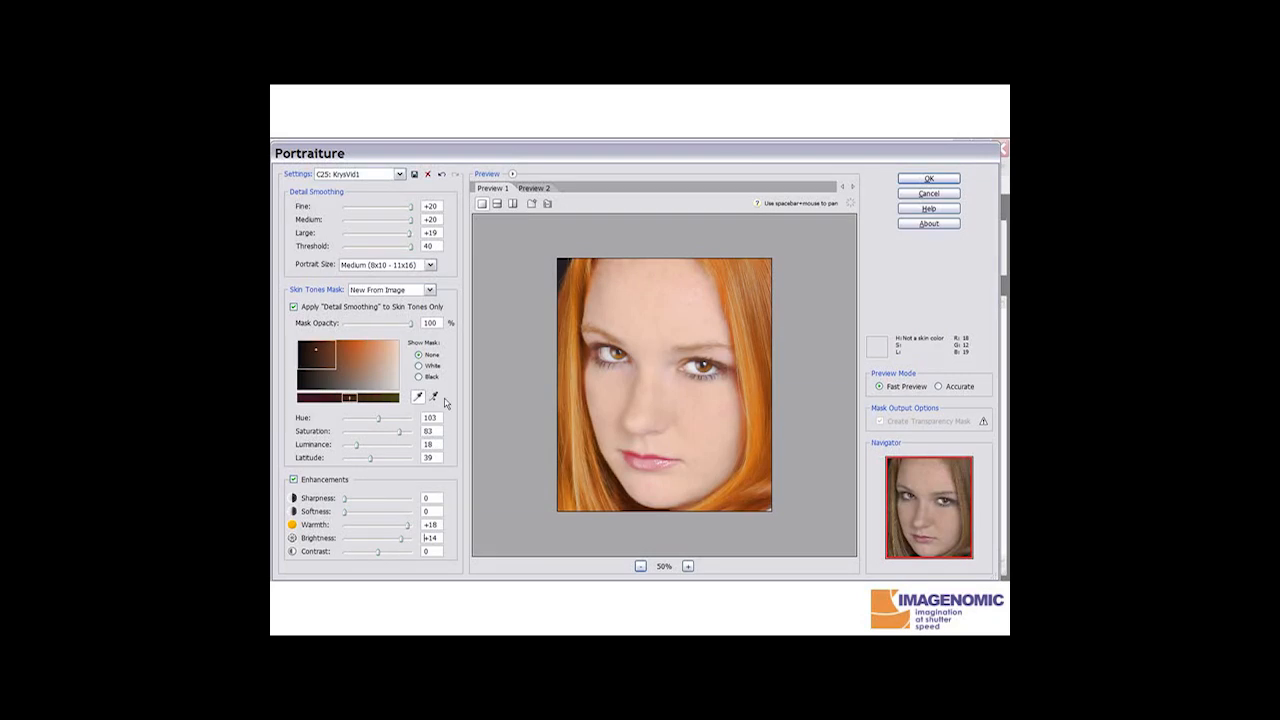
Step: Compare the warm, bright version in Preview 1 with the unaltered version in Preview 2
left_click(541, 188)
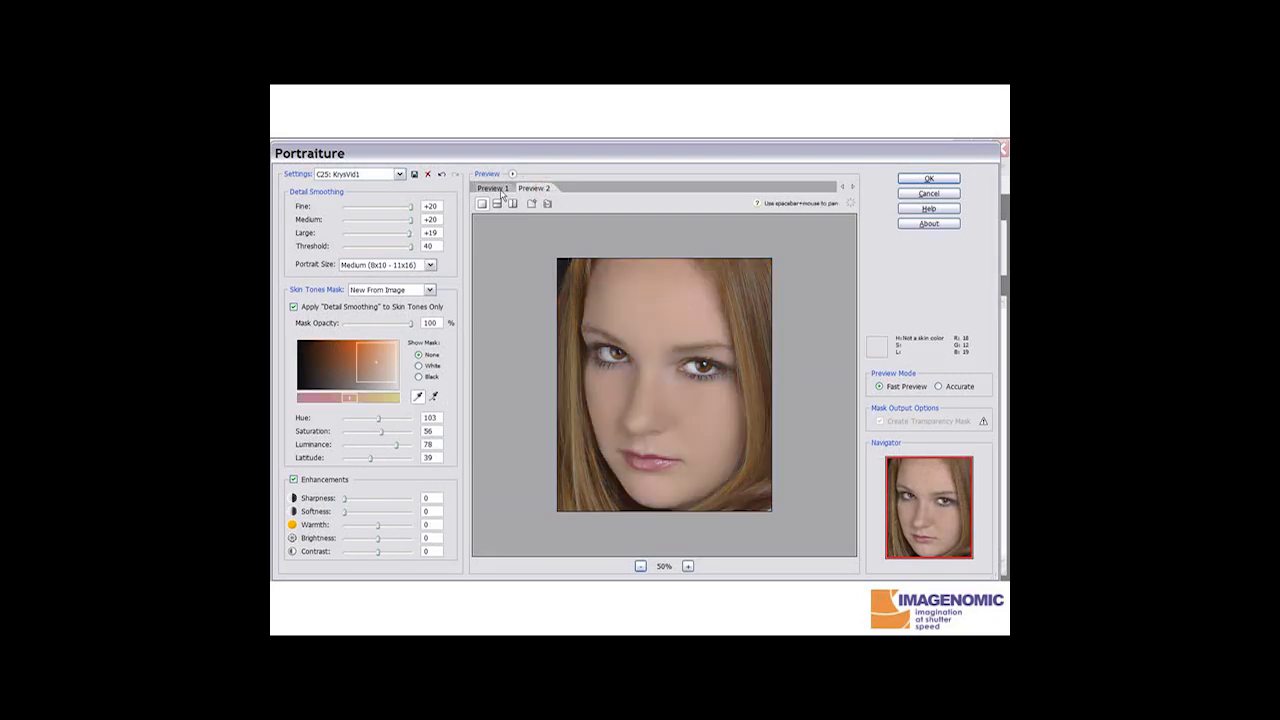
left_click(504, 190)
left_click(531, 189)
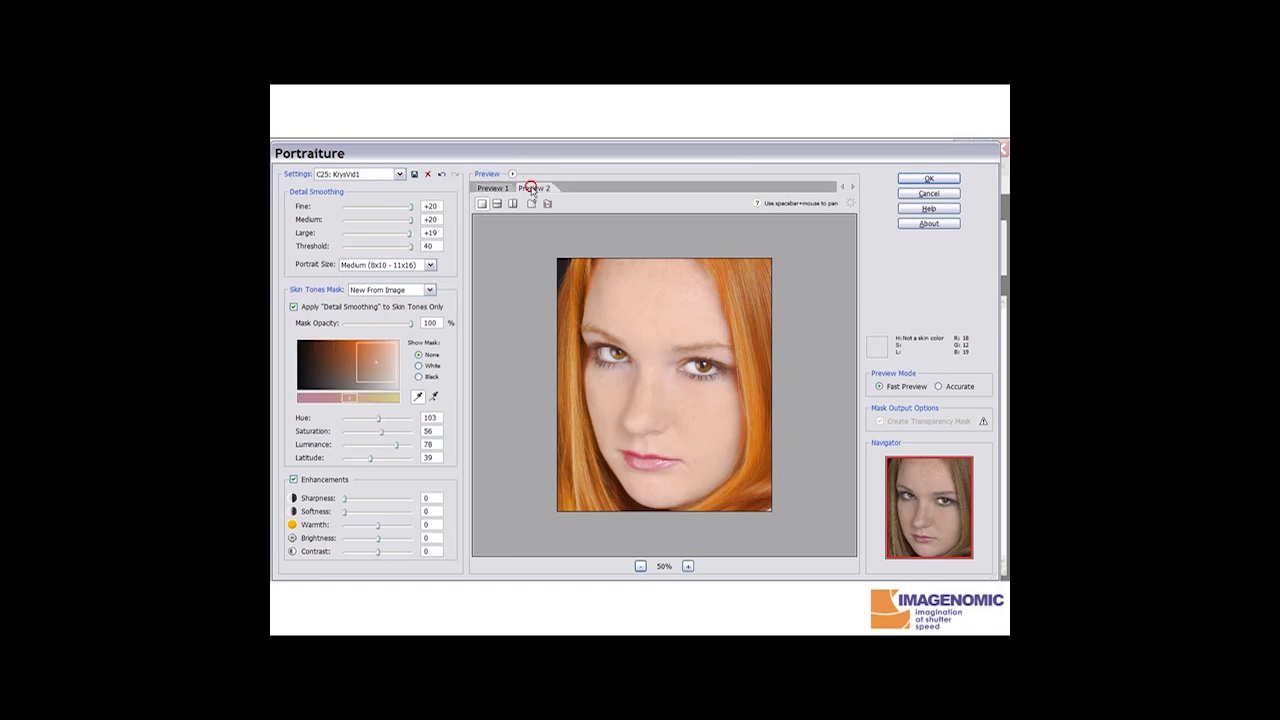
left_click(502, 190)
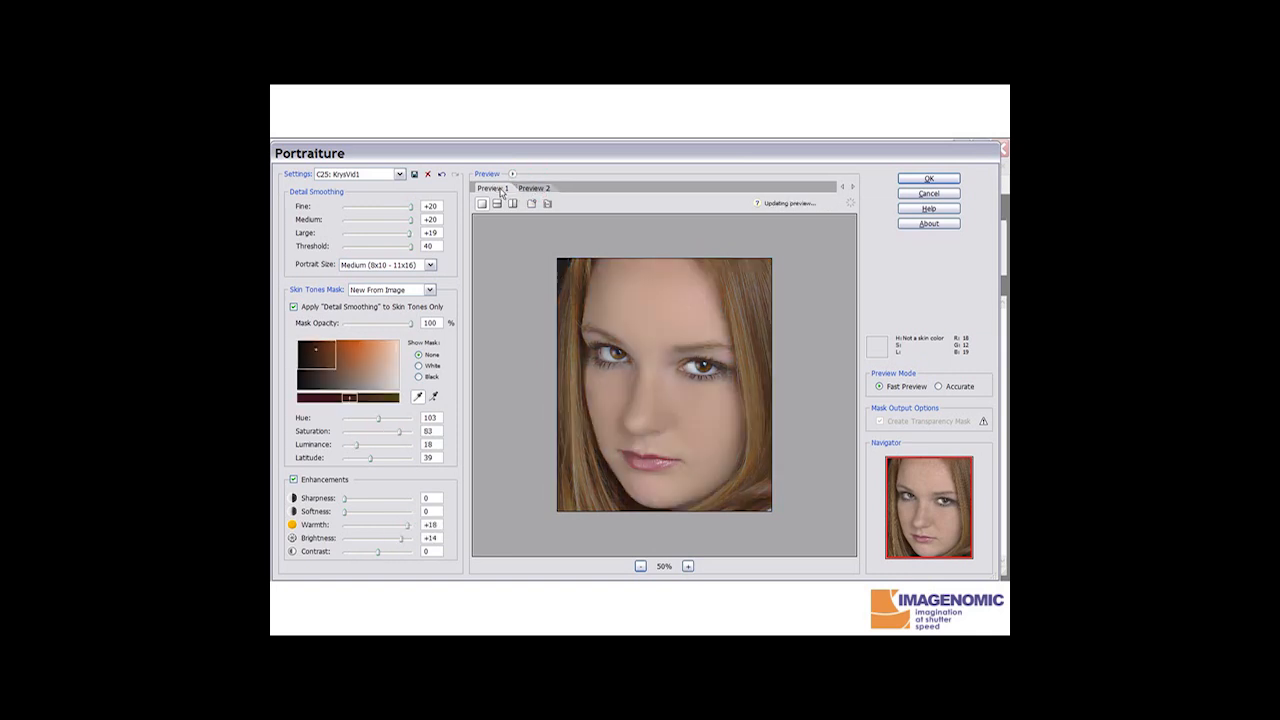
left_click(531, 189)
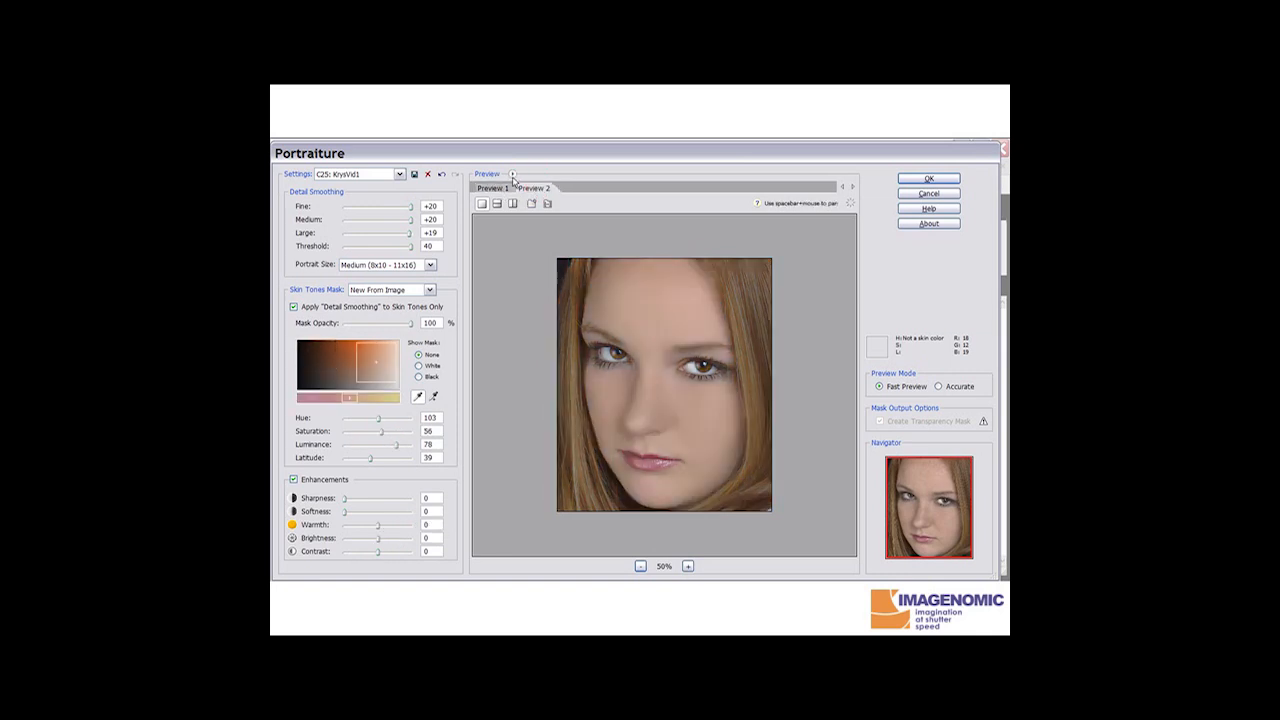
Step: Create a parameter bracketing series of 7 previews for Threshold with a bracketing step of 4
left_click(512, 175)
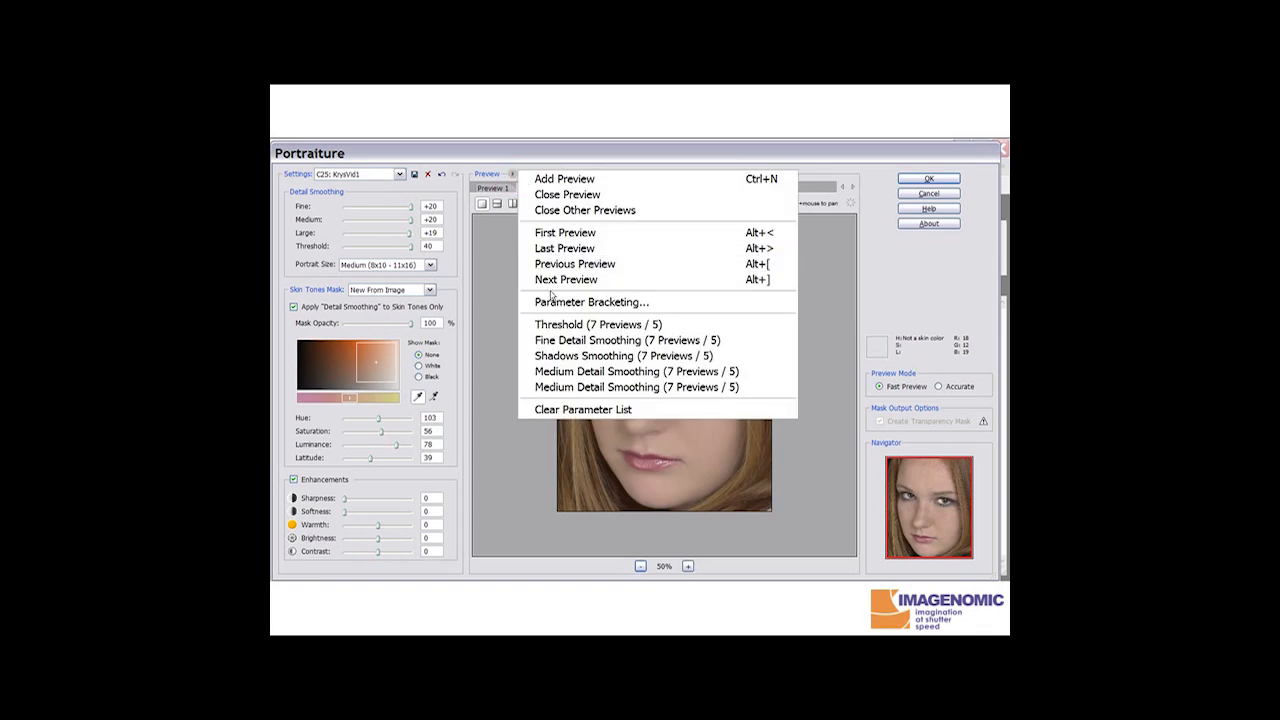
left_click(562, 302)
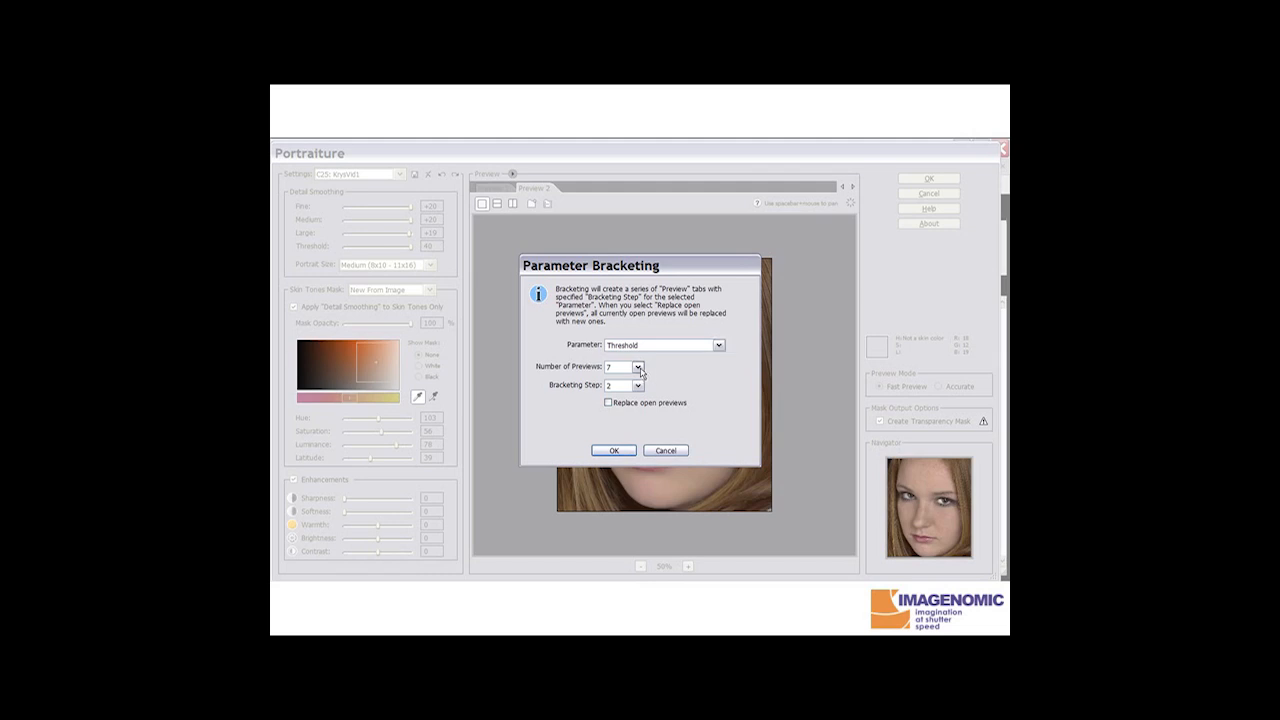
left_click(637, 385)
left_click(637, 409)
left_click(613, 449)
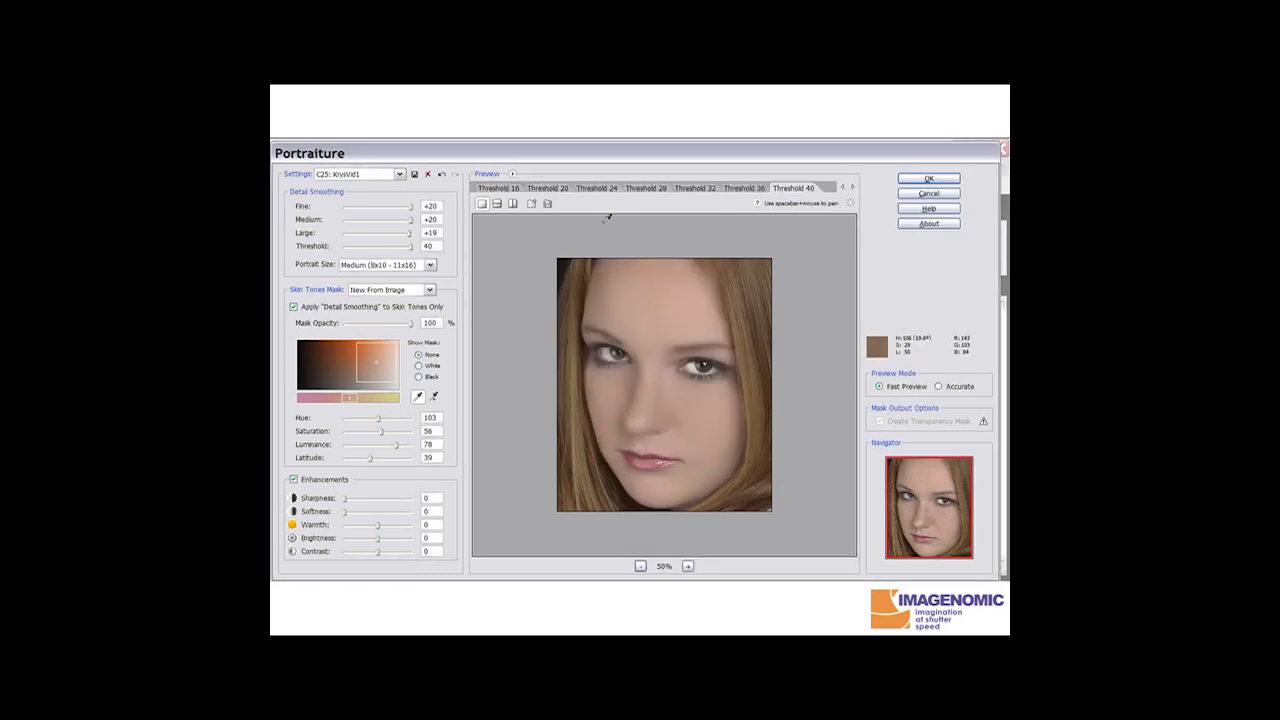
Step: Compare the bracketed Threshold previews, going from 16 to 40 and back down through 36, 32, 28, 24 and 20
left_click(514, 190)
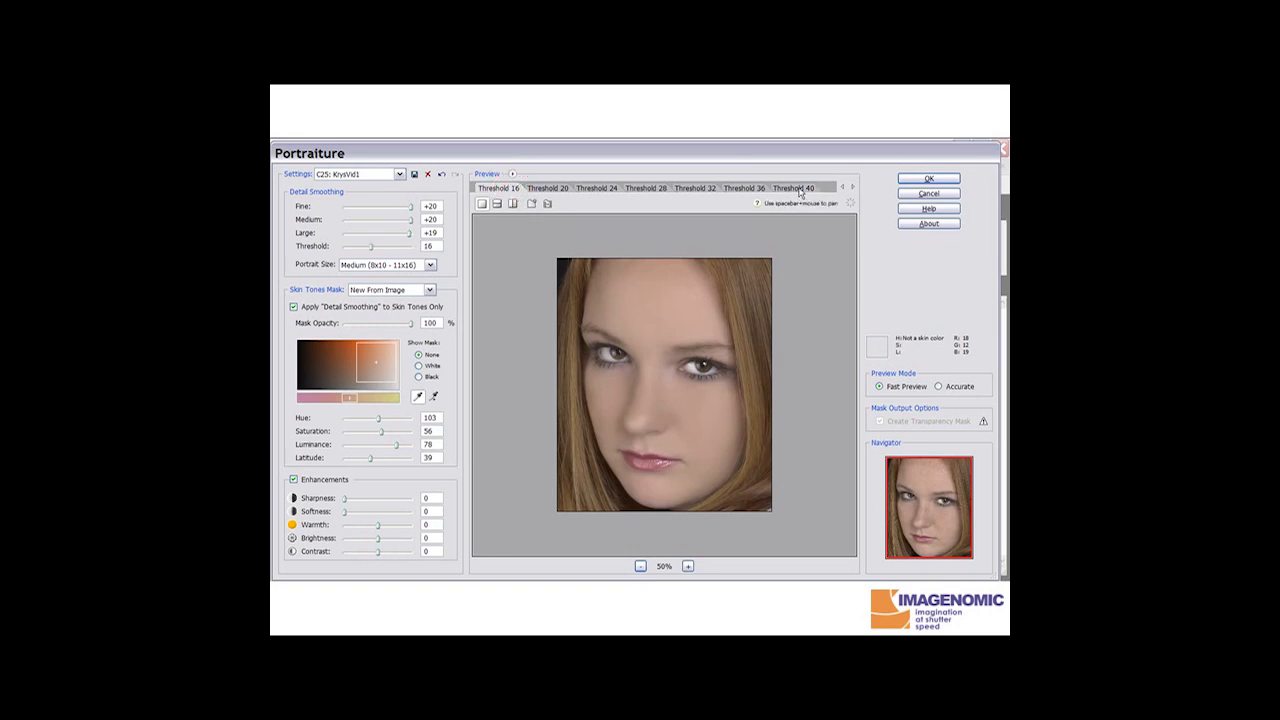
left_click(798, 189)
left_click(754, 190)
left_click(703, 190)
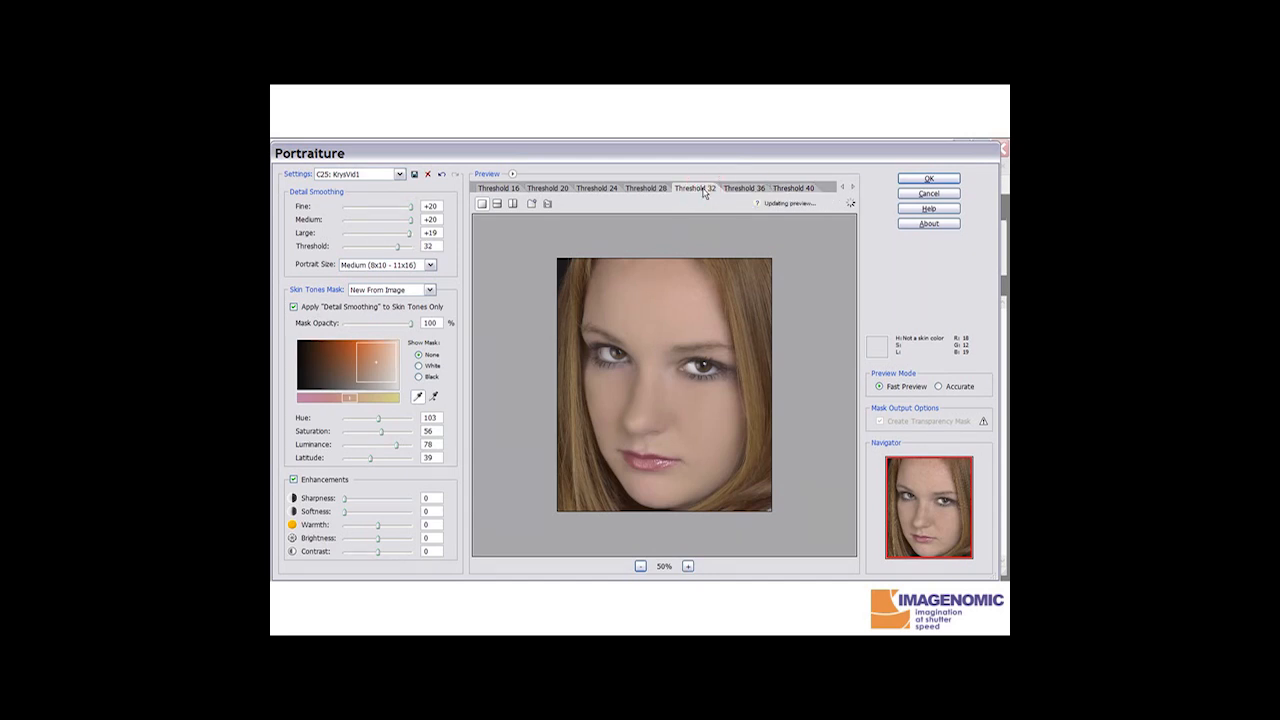
left_click(652, 191)
left_click(600, 191)
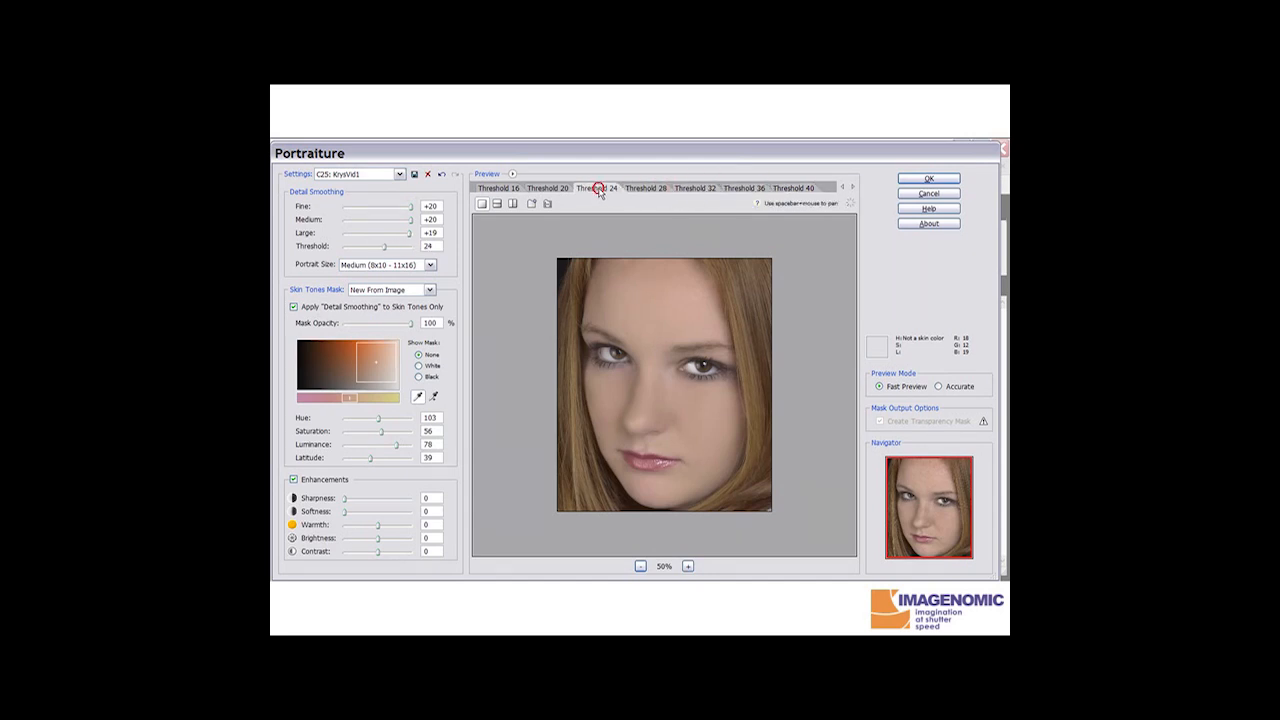
left_click(549, 191)
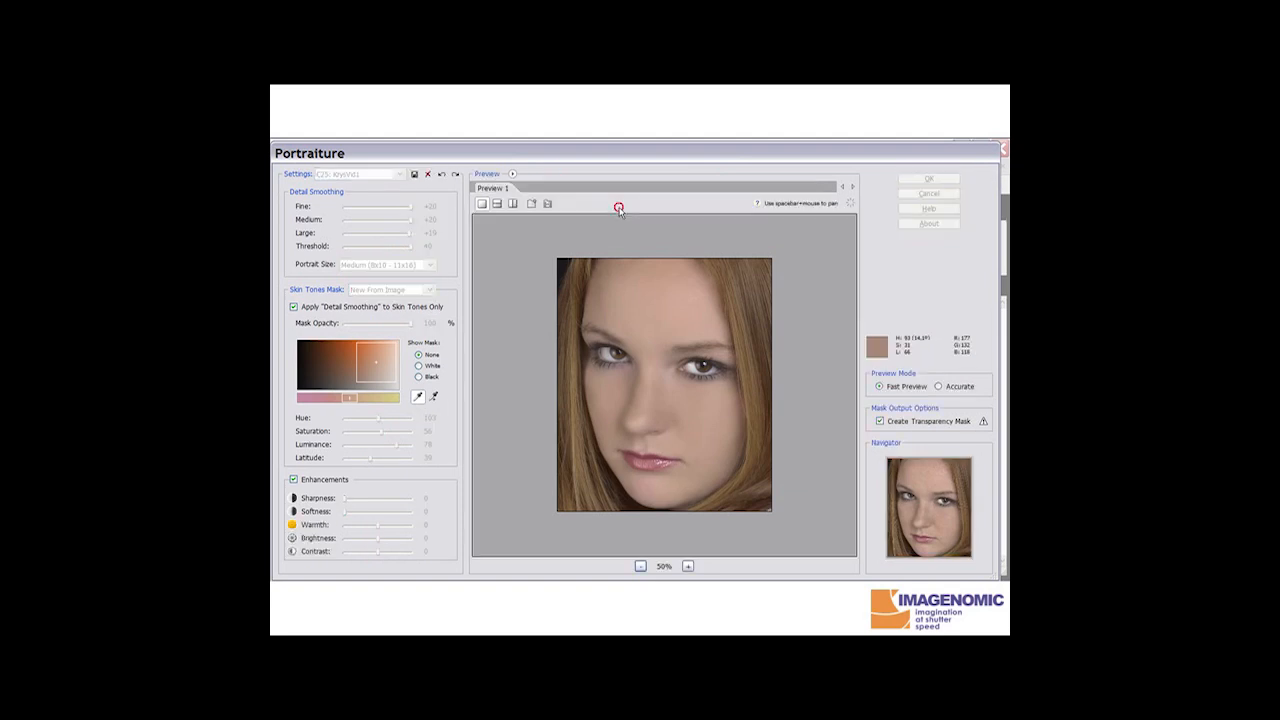